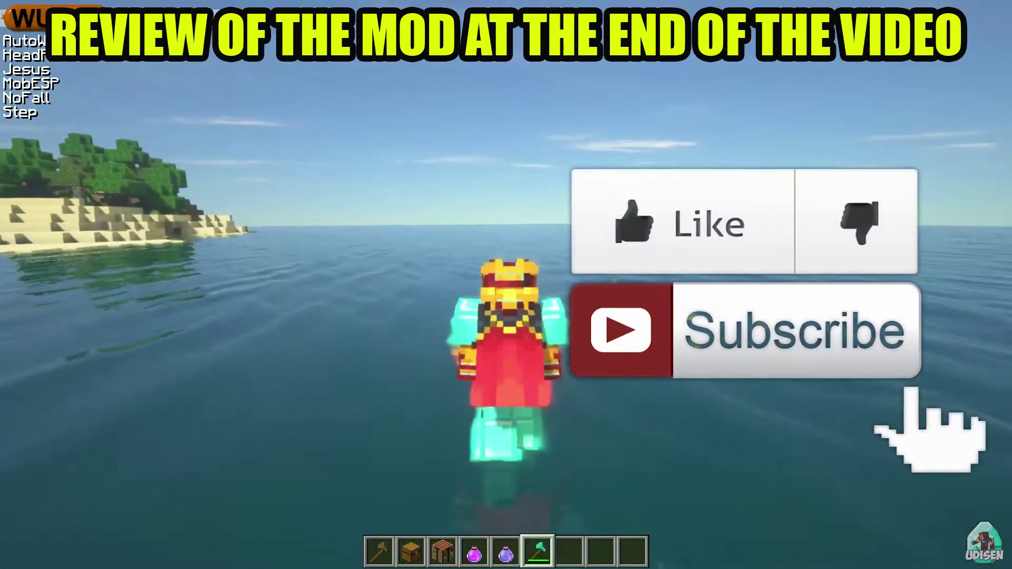
{"action": "key", "text": "F5"}
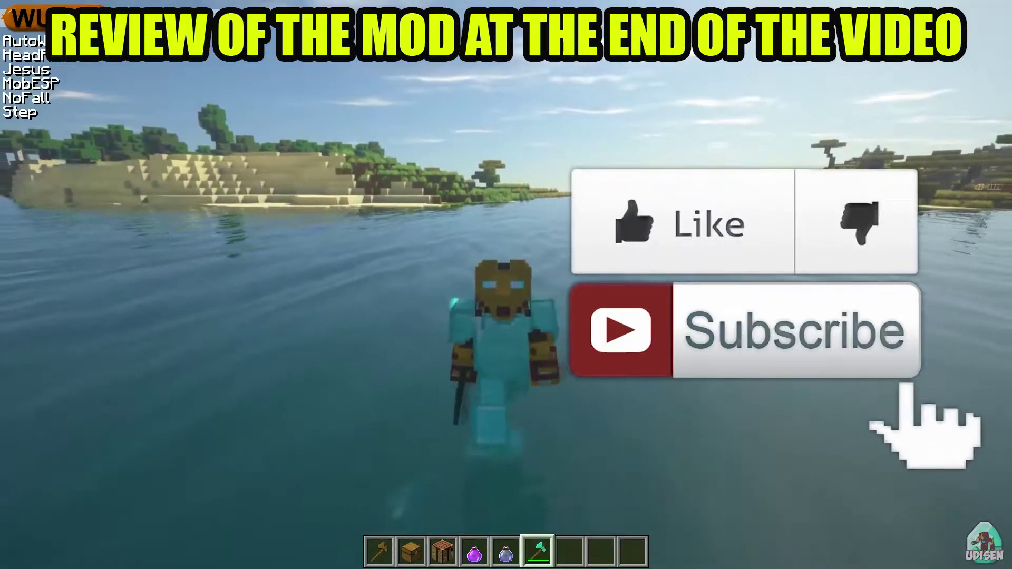
Toggle the camera to third-person and back, then go to the Java Edition play page.
{"action": "key", "text": "F5"}
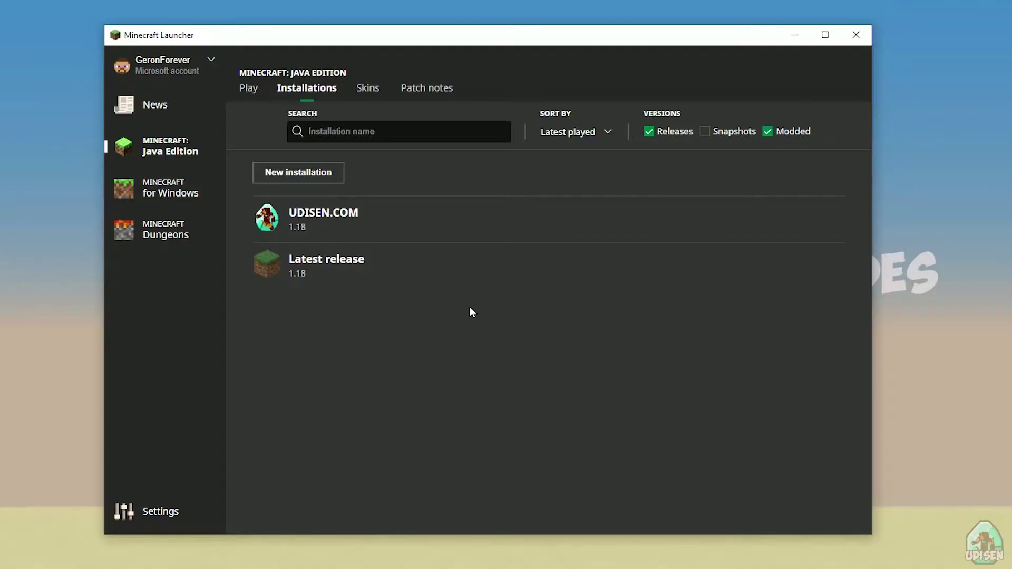
{"action": "left_click", "coordinate": [174, 193]}
{"action": "left_click", "coordinate": [156, 105]}
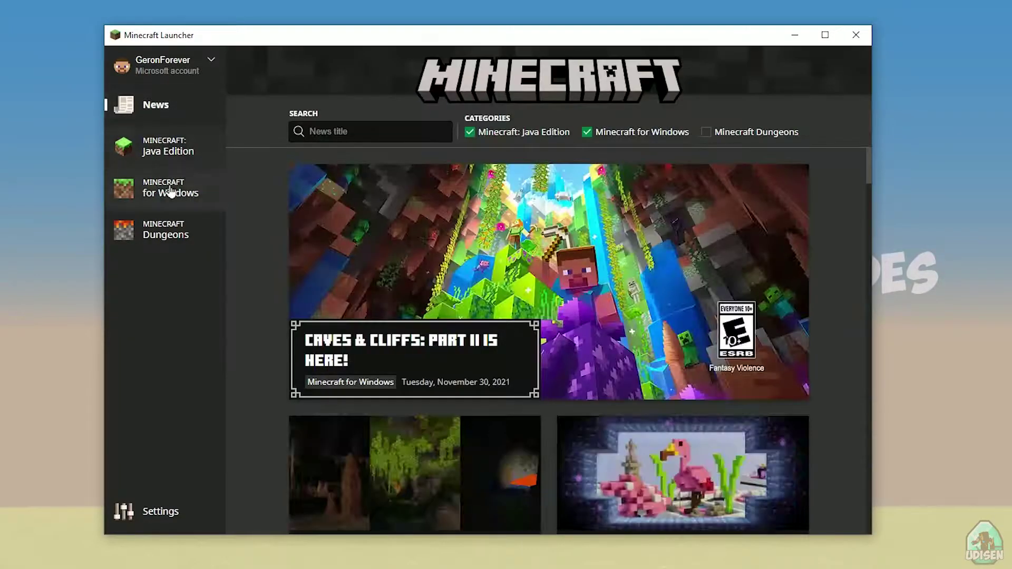
{"action": "left_click", "coordinate": [185, 145]}
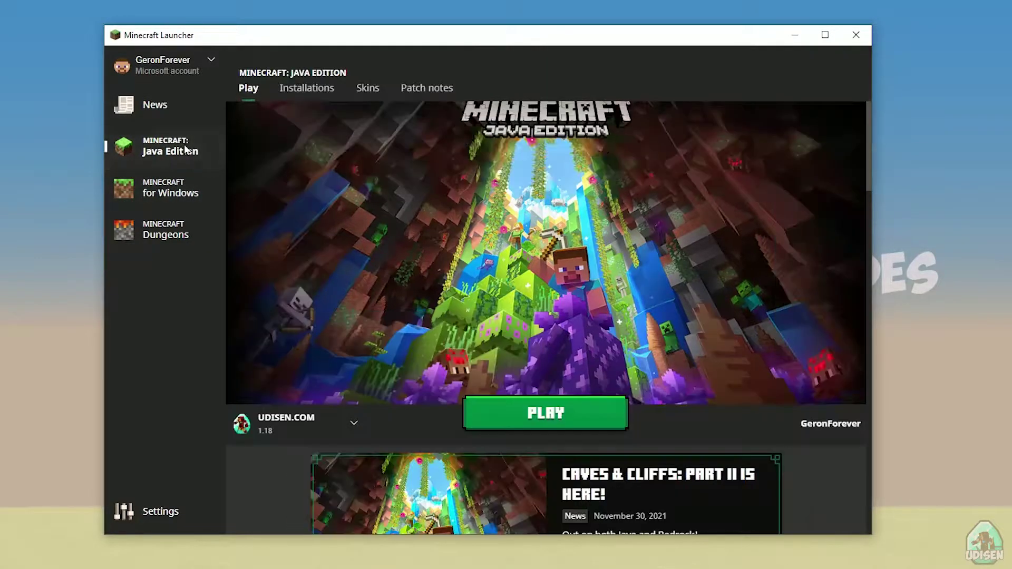
Start a new installation with a throwaway name, then cancel it.
{"action": "left_click", "coordinate": [327, 91]}
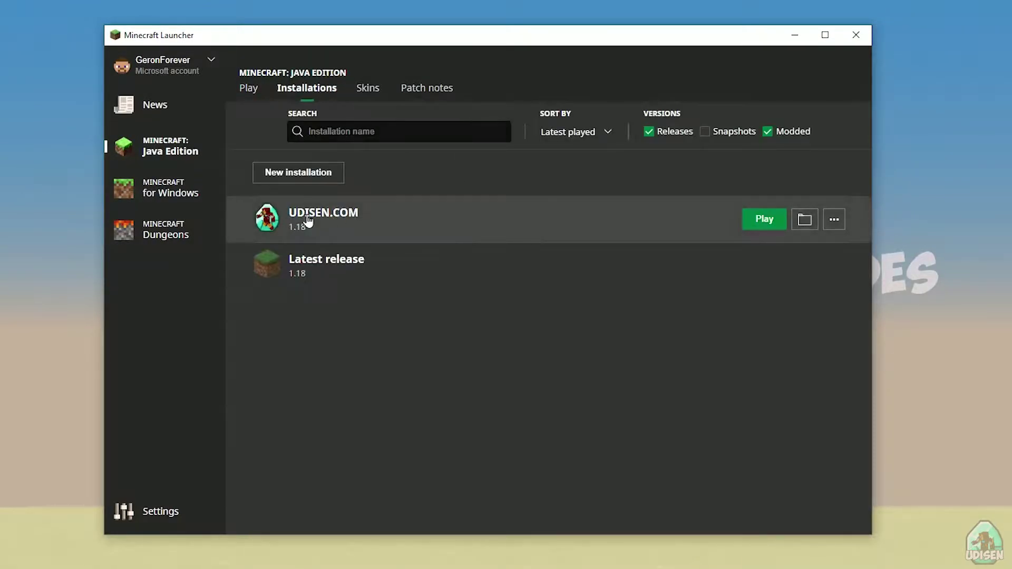
{"action": "left_click", "coordinate": [293, 174]}
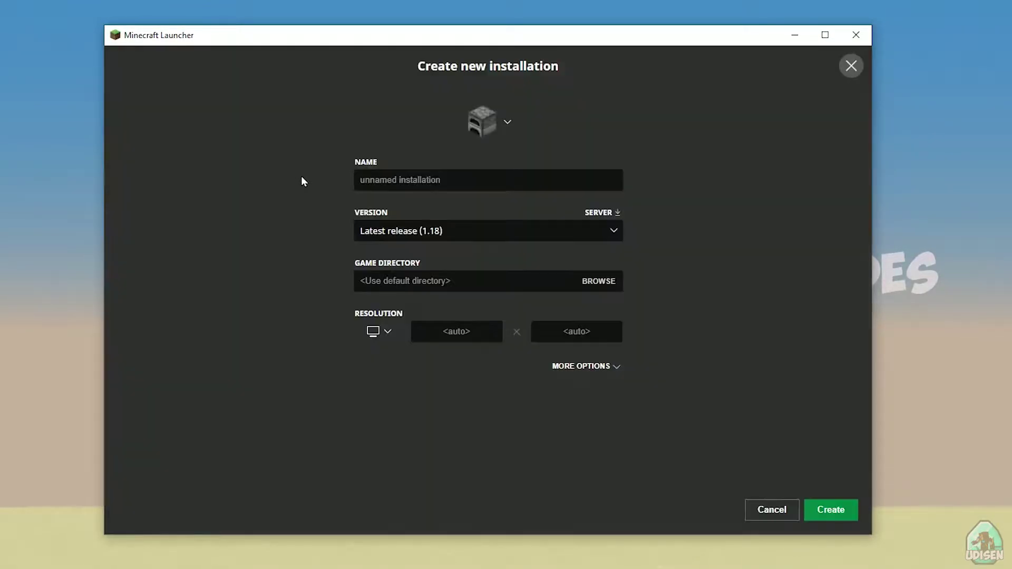
{"action": "left_click", "coordinate": [448, 181]}
{"action": "type", "text": "jnghnmghngnhgn"}
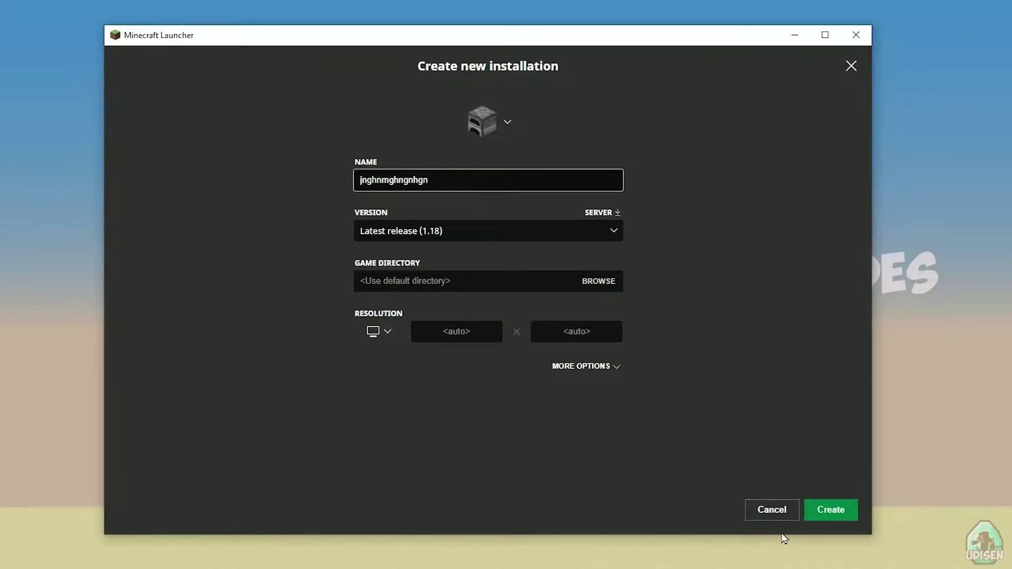
{"action": "left_click", "coordinate": [773, 514]}
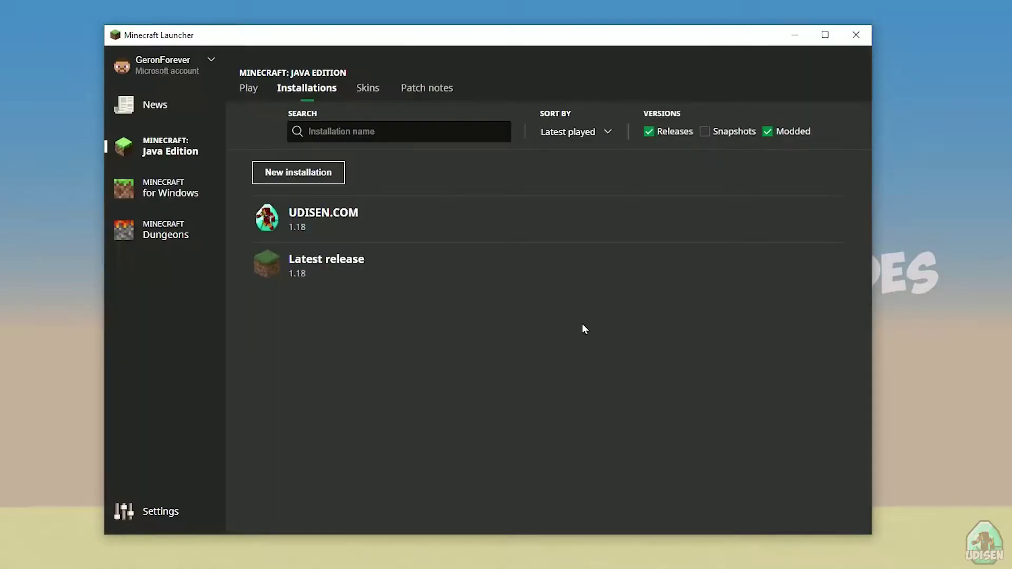
Edit the UDISEN.COM installation, trying release 1.18 and then 1.16.5-forge-36.2.8.
{"action": "left_click", "coordinate": [368, 220]}
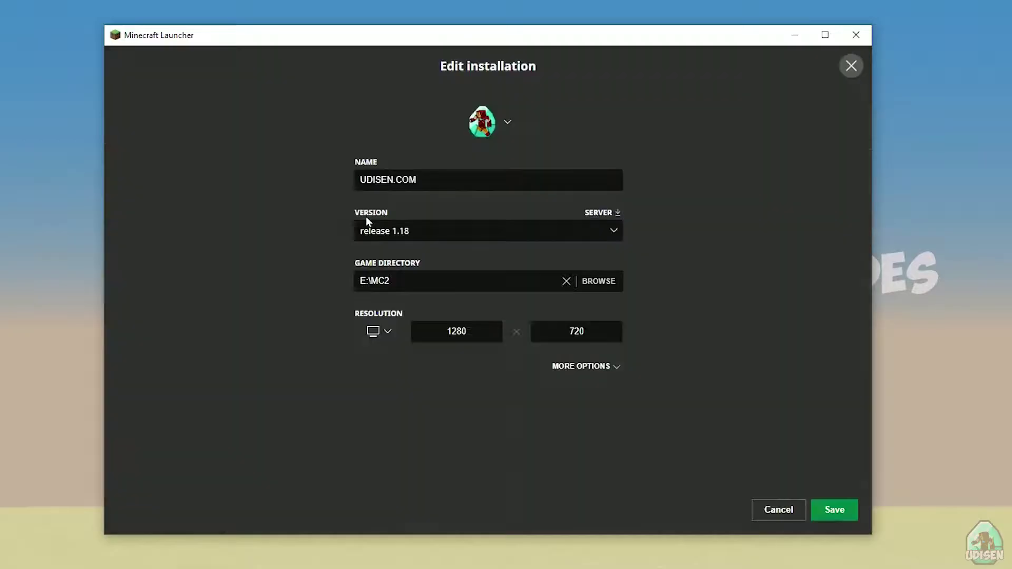
{"action": "left_click", "coordinate": [422, 232]}
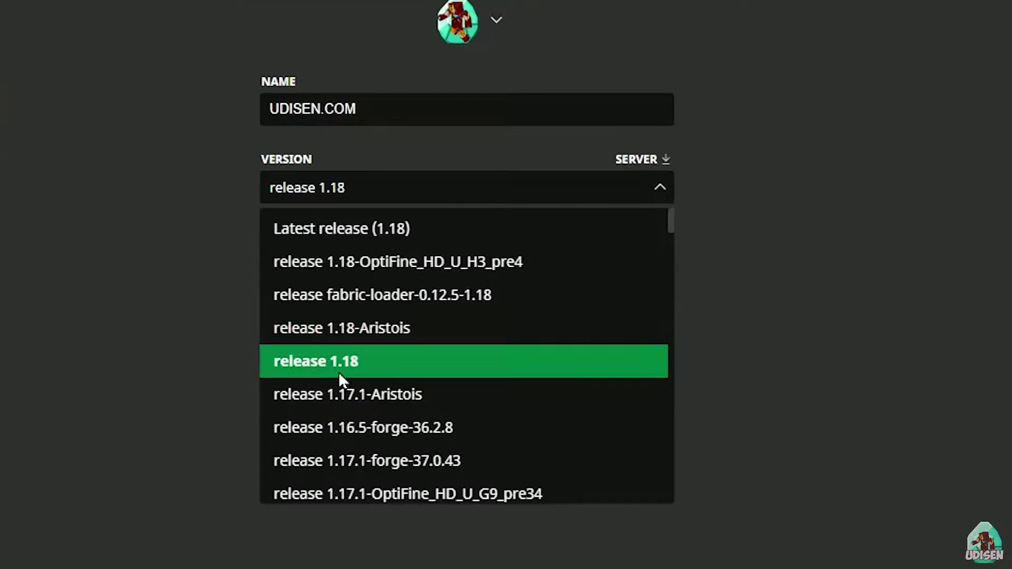
{"action": "left_click", "coordinate": [404, 345]}
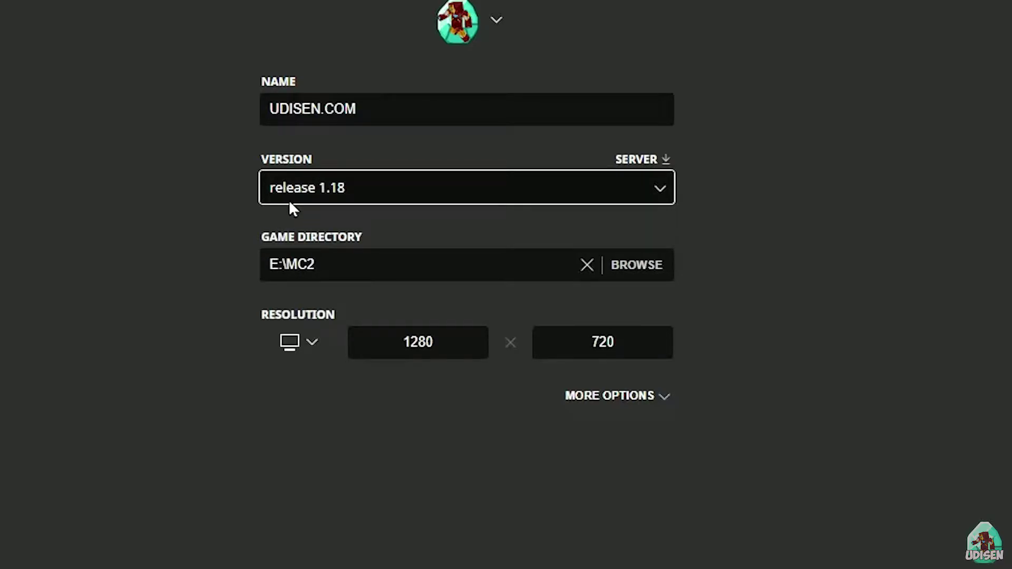
{"action": "left_click", "coordinate": [356, 202]}
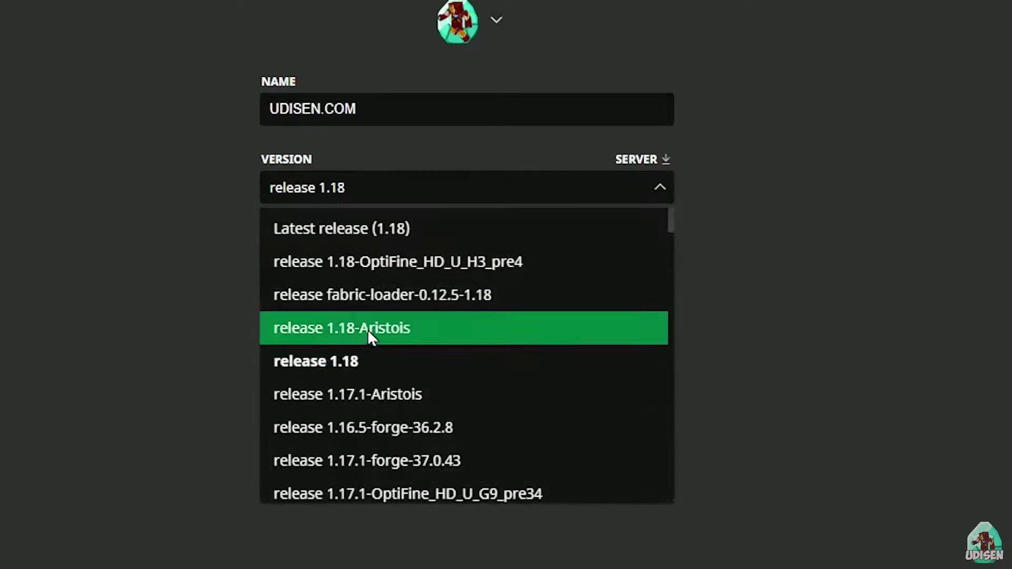
{"action": "scroll", "coordinate": [438, 296], "scroll_direction": "down", "scroll_amount": 4}
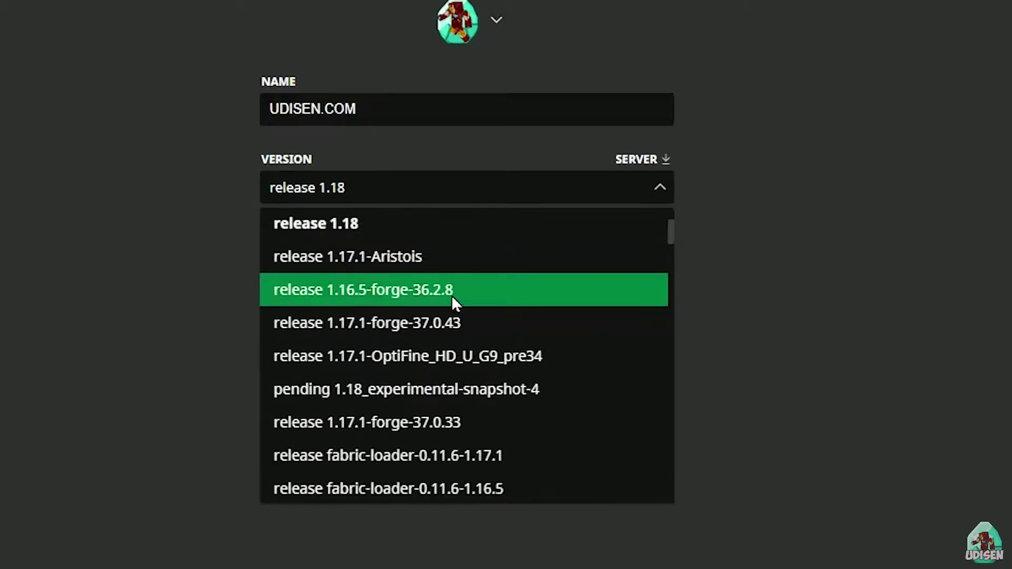
{"action": "left_click", "coordinate": [446, 296]}
Try 1.18_experimental-snapshot-4, revert to release 1.18, save, and launch UDISEN.COM.
{"action": "left_click", "coordinate": [417, 199]}
{"action": "scroll", "coordinate": [406, 359], "scroll_direction": "down", "scroll_amount": 8}
{"action": "scroll", "coordinate": [419, 335], "scroll_direction": "up", "scroll_amount": 1}
{"action": "scroll", "coordinate": [419, 332], "scroll_direction": "up", "scroll_amount": 3}
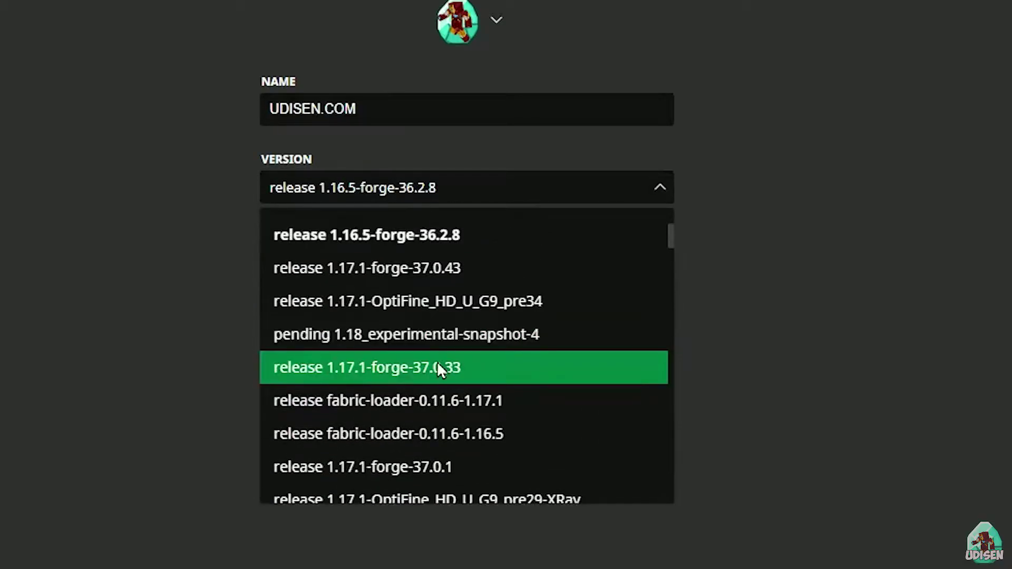
{"action": "left_click", "coordinate": [430, 333]}
{"action": "left_click", "coordinate": [511, 196]}
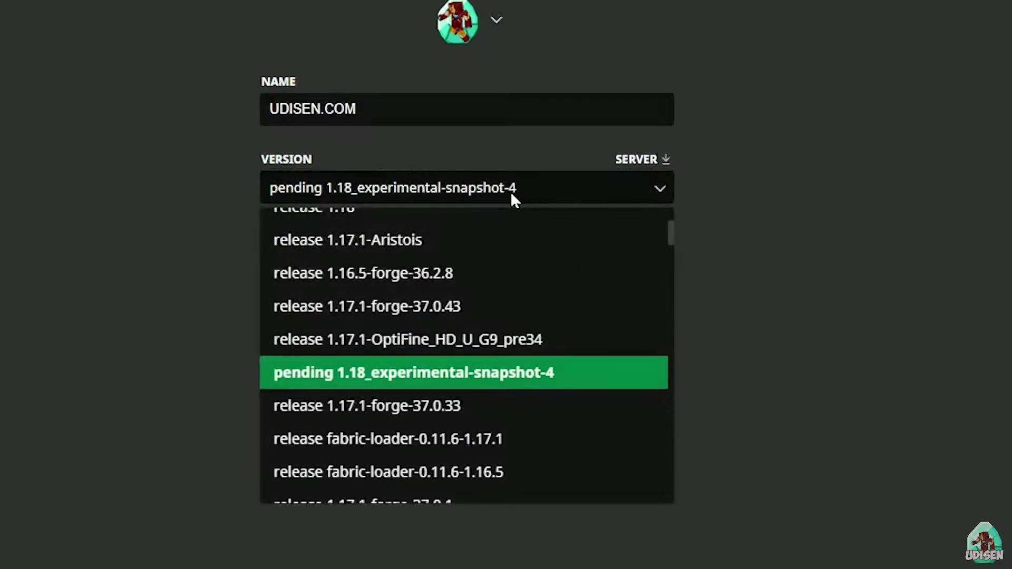
{"action": "scroll", "coordinate": [478, 290], "scroll_direction": "up", "scroll_amount": 3}
{"action": "left_click", "coordinate": [446, 342]}
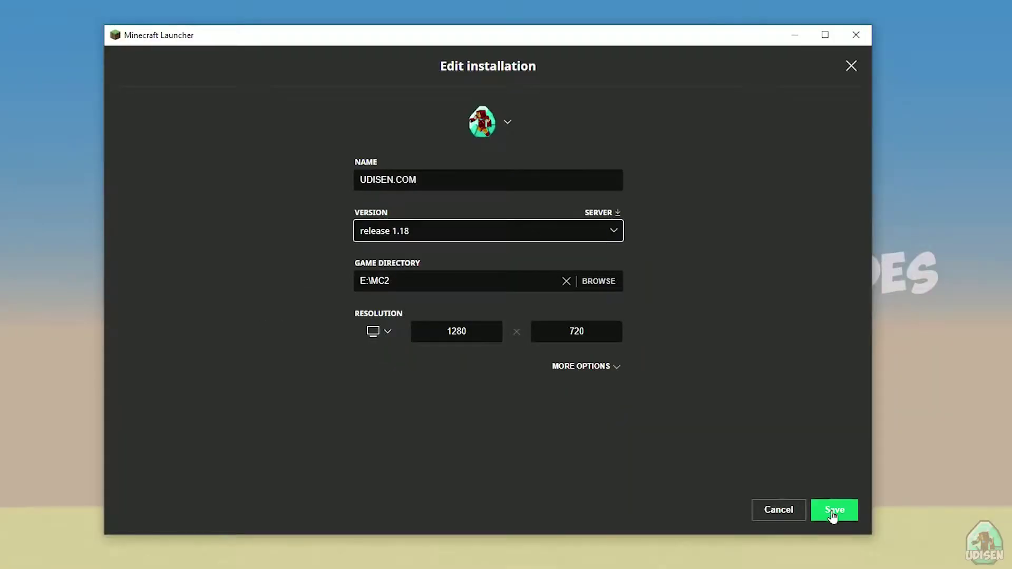
{"action": "left_click", "coordinate": [833, 511]}
{"action": "left_click", "coordinate": [763, 220]}
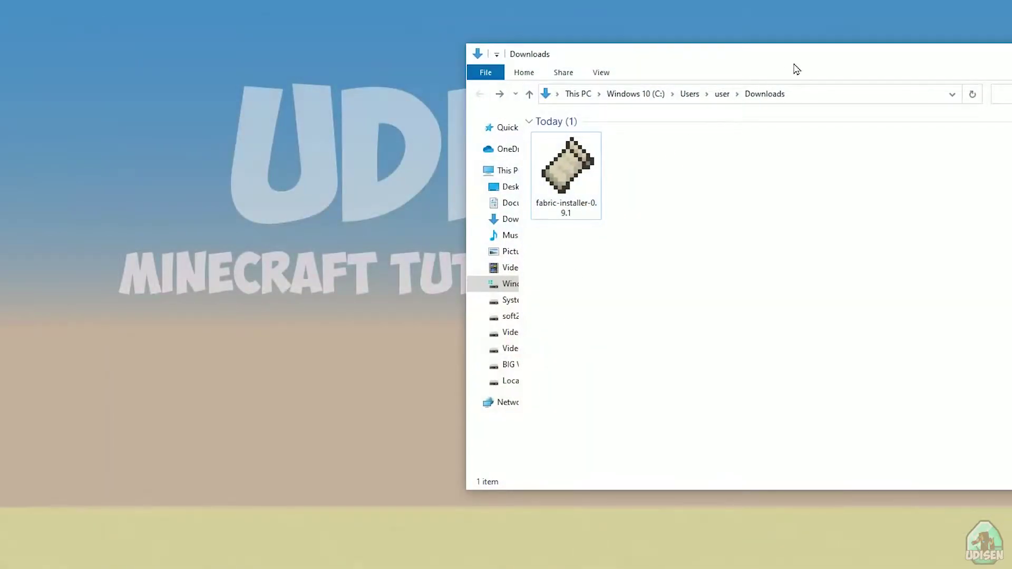
Move the Downloads window left and run fabric-installer-0.9.1.
{"action": "left_click_drag", "start_coordinate": [789, 65], "coordinate": [529, 70]}
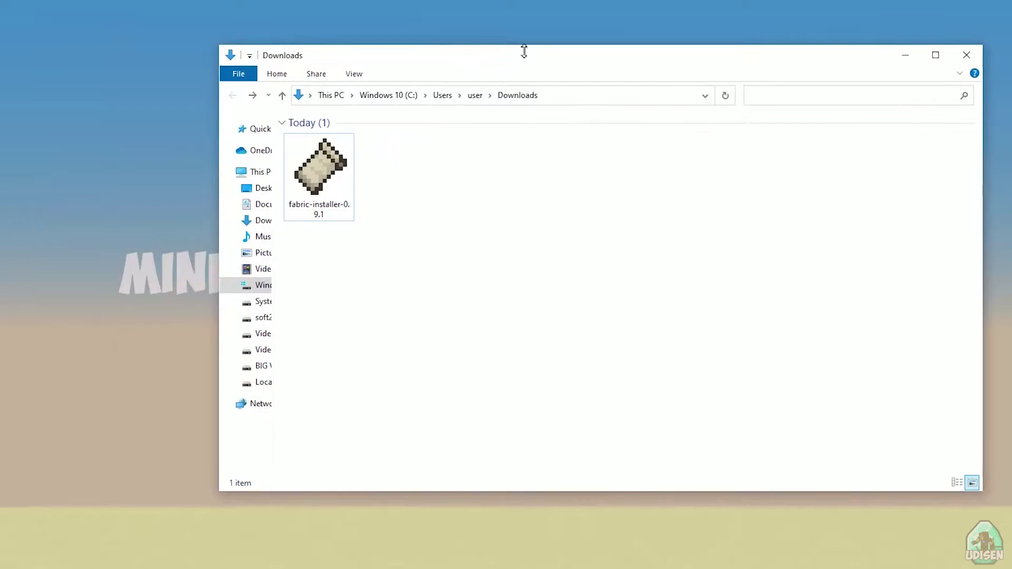
{"action": "double_click", "coordinate": [328, 169]}
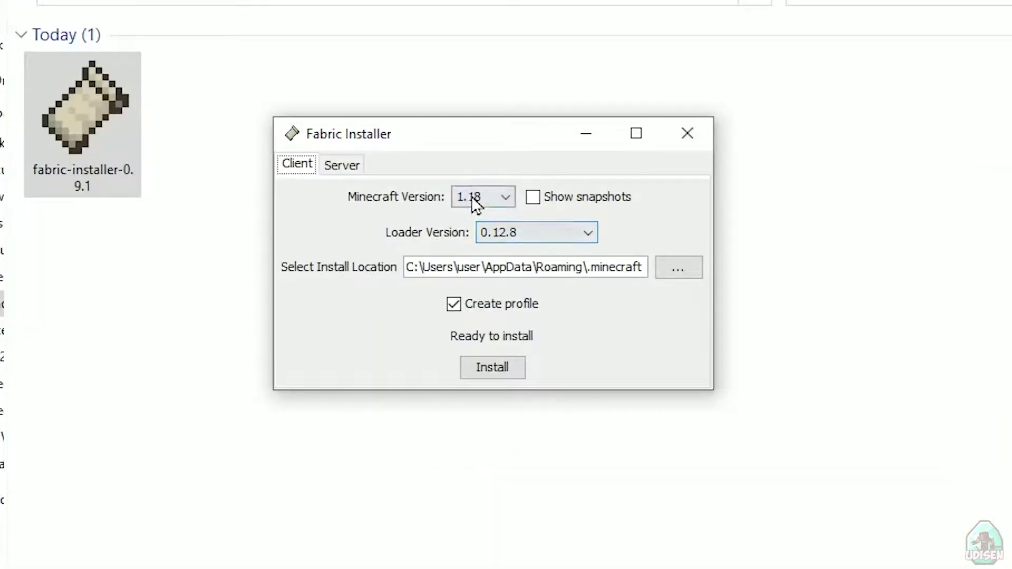
Choose Minecraft 1.18 and loader 0.12.8 for a client install, after a look at the server options.
{"action": "left_click", "coordinate": [556, 221]}
{"action": "left_click", "coordinate": [471, 196]}
{"action": "left_click", "coordinate": [326, 165]}
{"action": "left_click", "coordinate": [306, 164]}
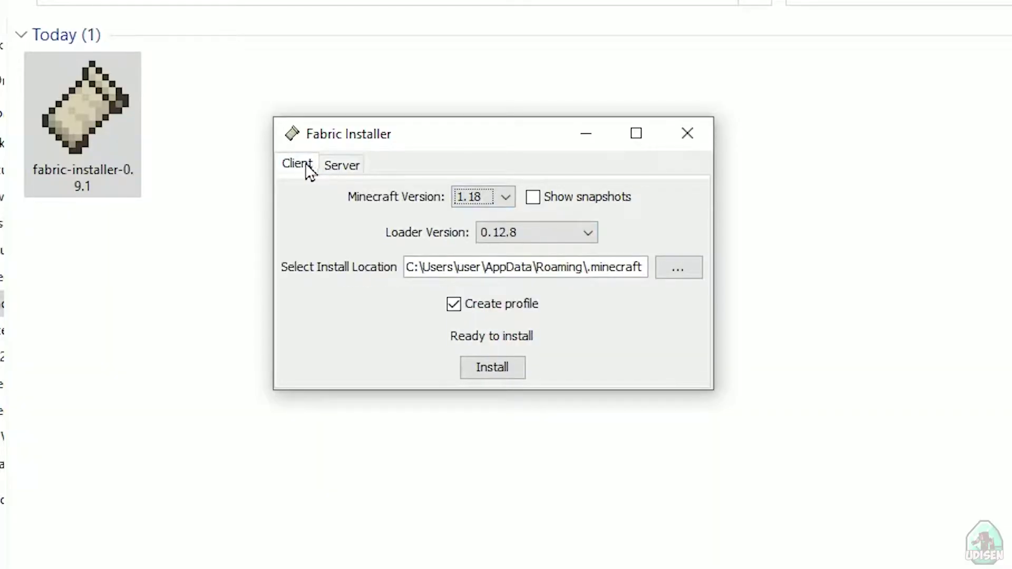
{"action": "left_click", "coordinate": [340, 167]}
{"action": "left_click", "coordinate": [305, 165]}
{"action": "left_click", "coordinate": [526, 235]}
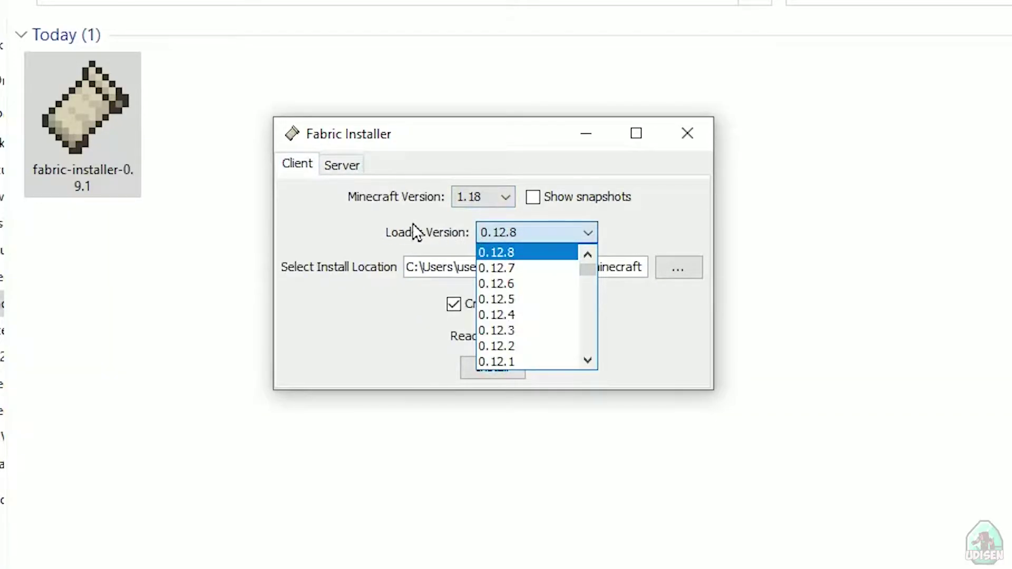
{"action": "left_click", "coordinate": [470, 218]}
Confirm 1.18 in the version list, install Fabric, and dismiss the success message.
{"action": "left_click", "coordinate": [483, 198]}
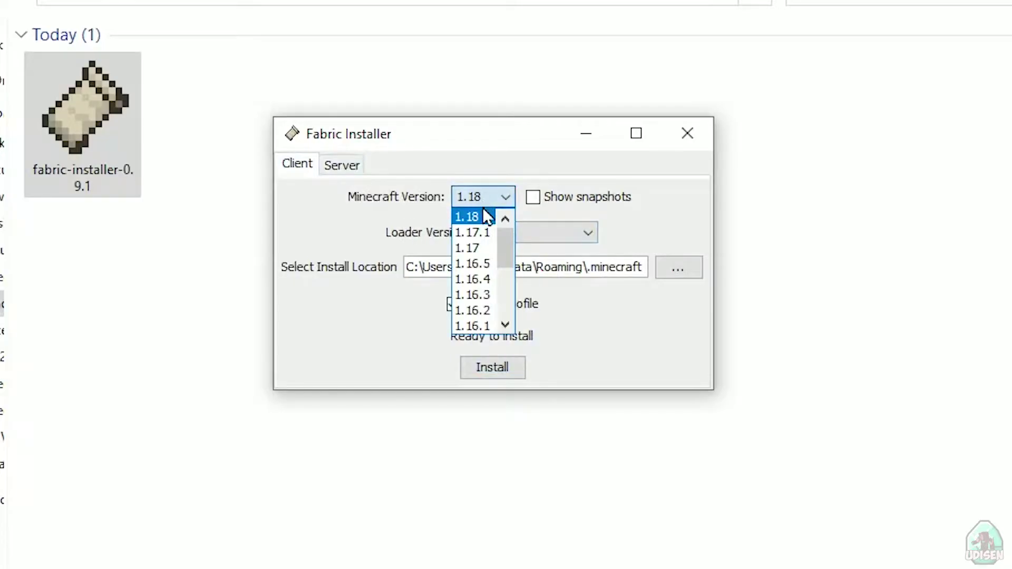
{"action": "left_click", "coordinate": [472, 216]}
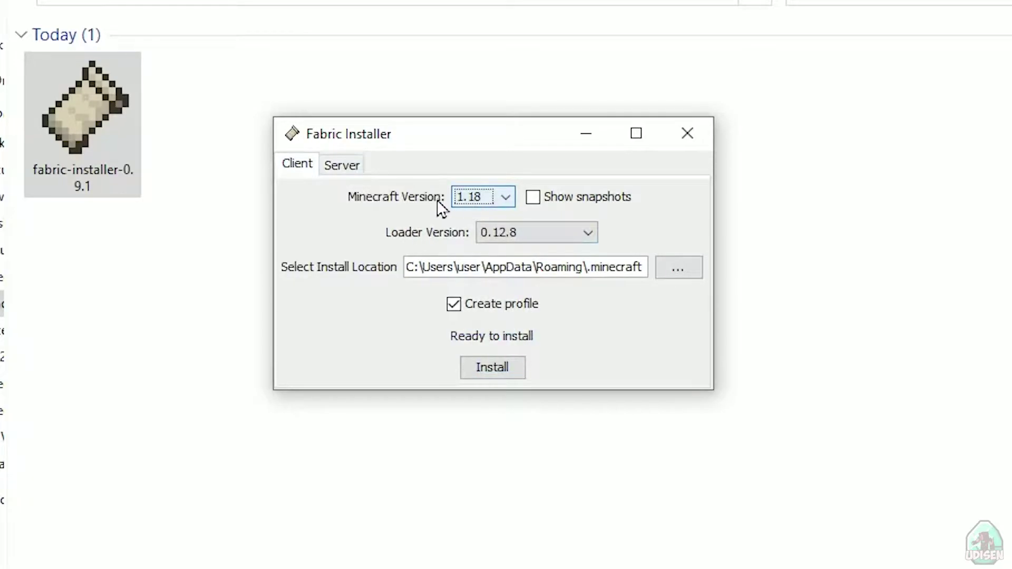
{"action": "left_click", "coordinate": [476, 203]}
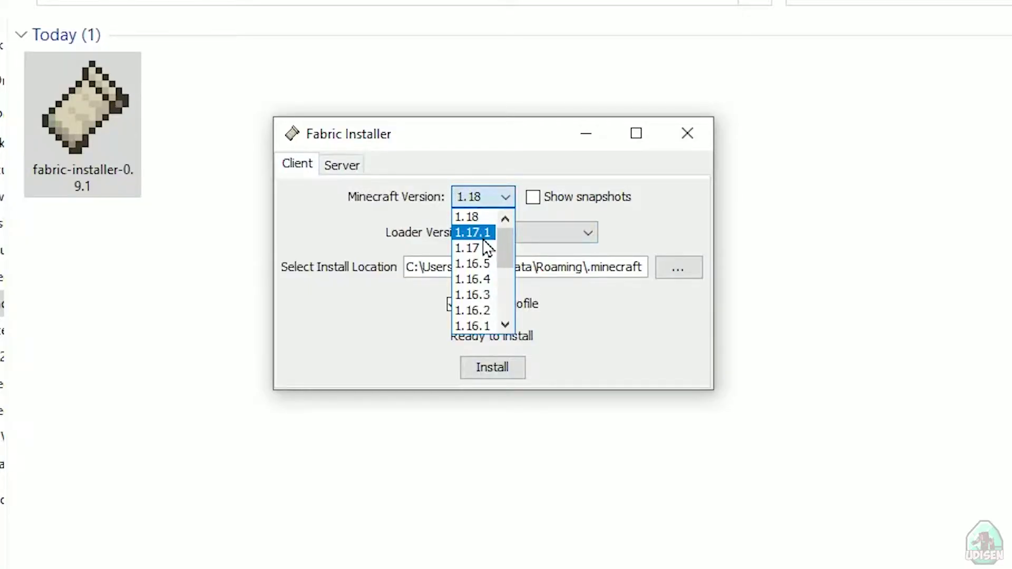
{"action": "scroll", "coordinate": [487, 276], "scroll_direction": "down", "scroll_amount": 3}
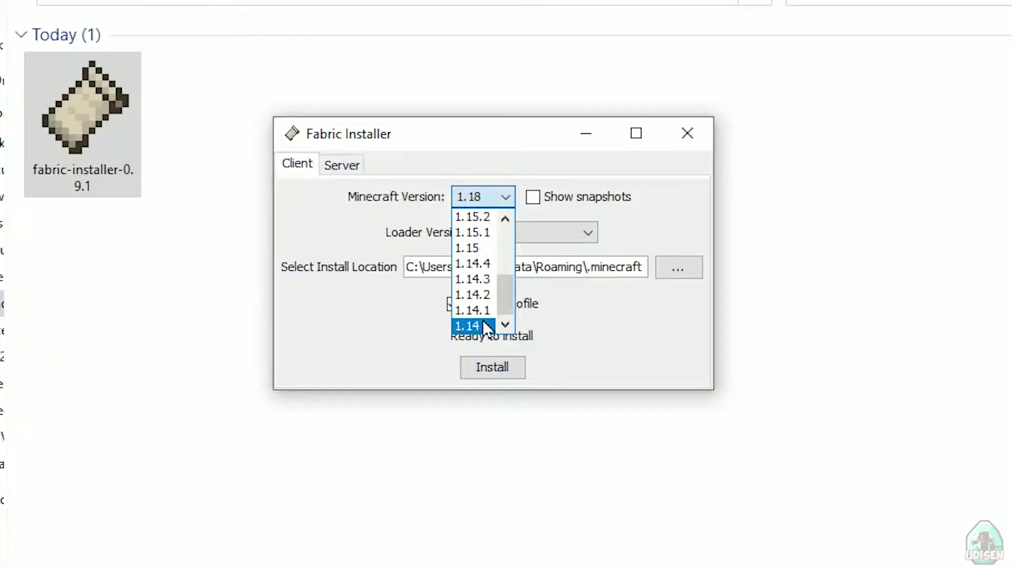
{"action": "scroll", "coordinate": [489, 231], "scroll_direction": "up", "scroll_amount": 3}
{"action": "scroll", "coordinate": [486, 229], "scroll_direction": "up", "scroll_amount": 1}
{"action": "left_click", "coordinate": [485, 220]}
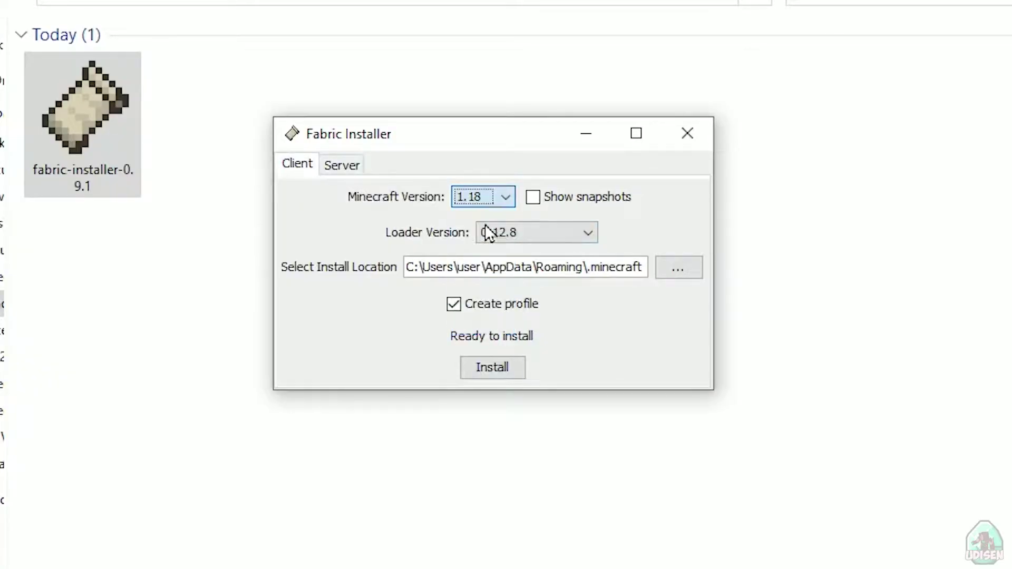
{"action": "left_click", "coordinate": [484, 369]}
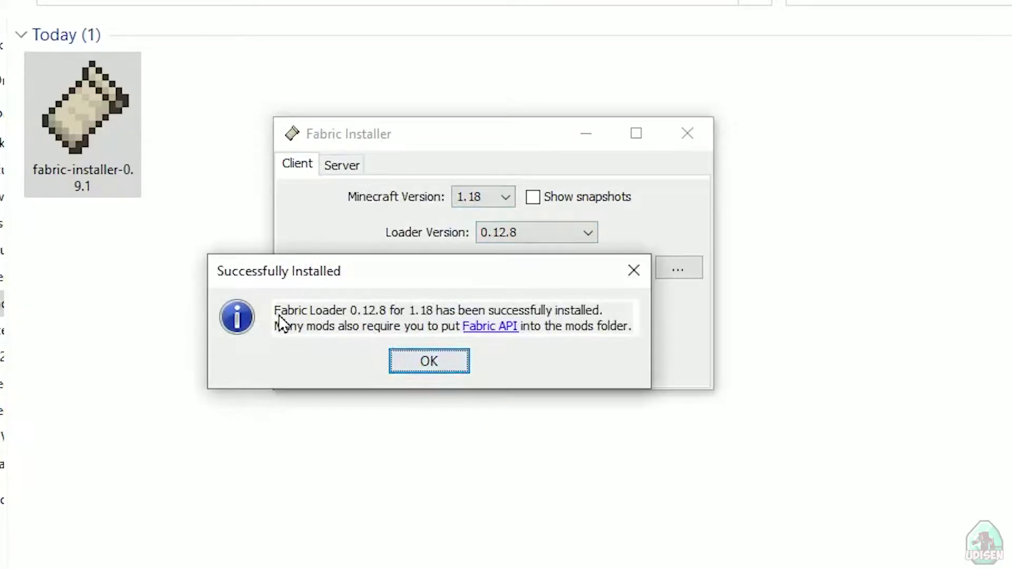
{"action": "left_click", "coordinate": [429, 364]}
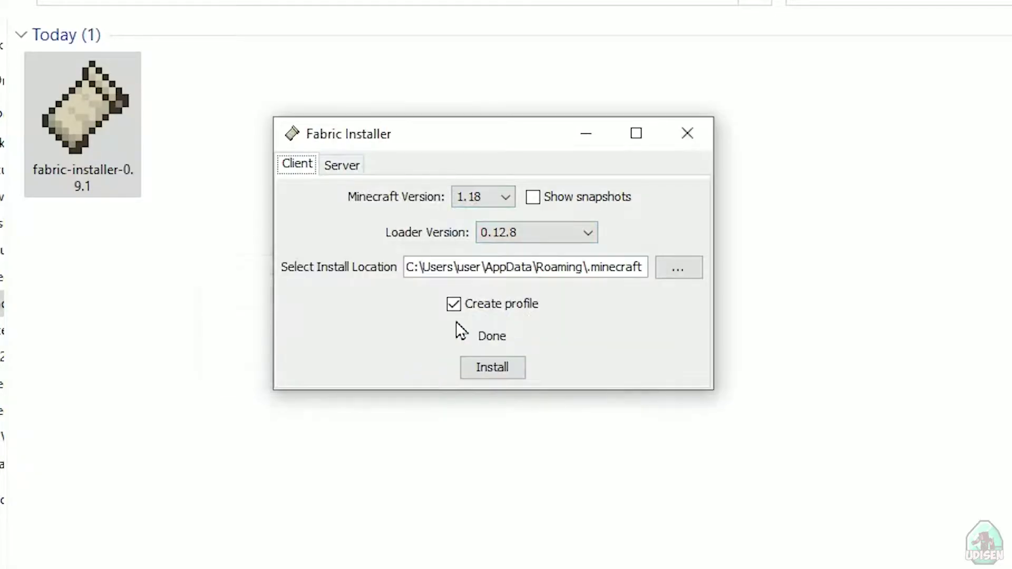
Close the Fabric installer and open the fabric-loader-1.18 installation's settings.
{"action": "left_click", "coordinate": [690, 136]}
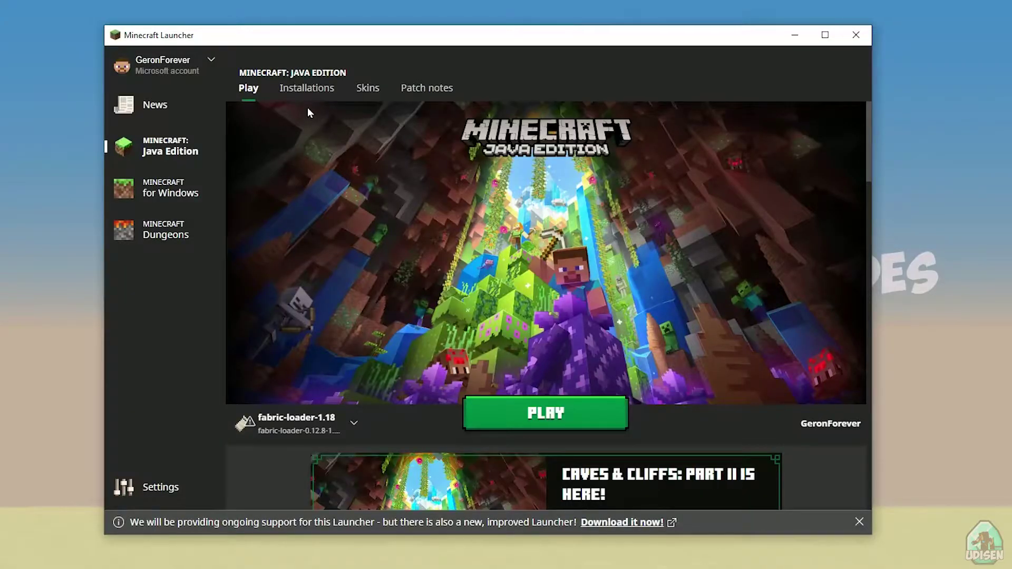
{"action": "left_click", "coordinate": [307, 87]}
{"action": "mouse_move", "coordinate": [334, 235]}
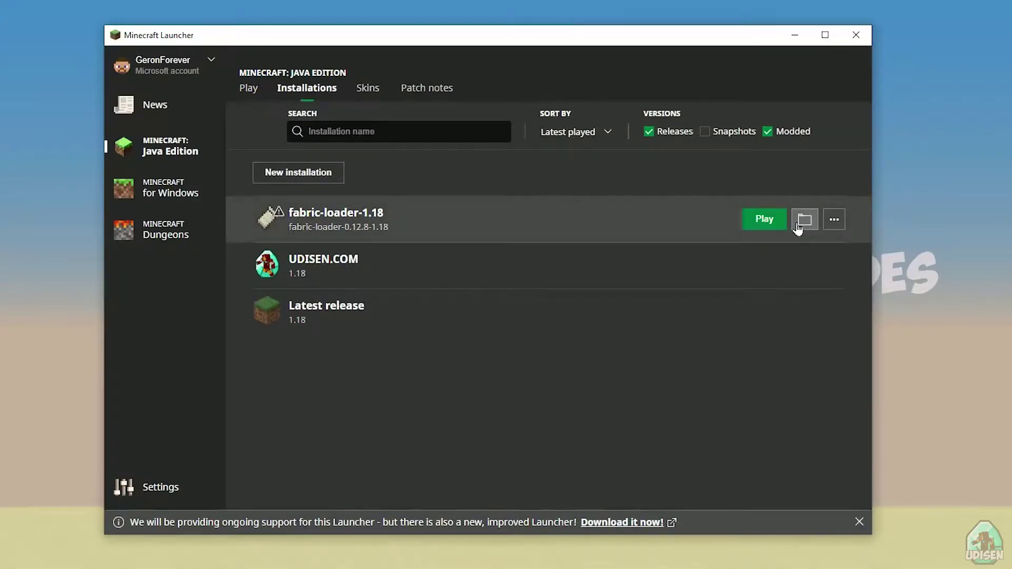
{"action": "left_click", "coordinate": [552, 231]}
Set the resolution to 1280 by 720 and save the installation.
{"action": "left_click", "coordinate": [484, 363]}
{"action": "type", "text": "1280"}
{"action": "left_click", "coordinate": [574, 357]}
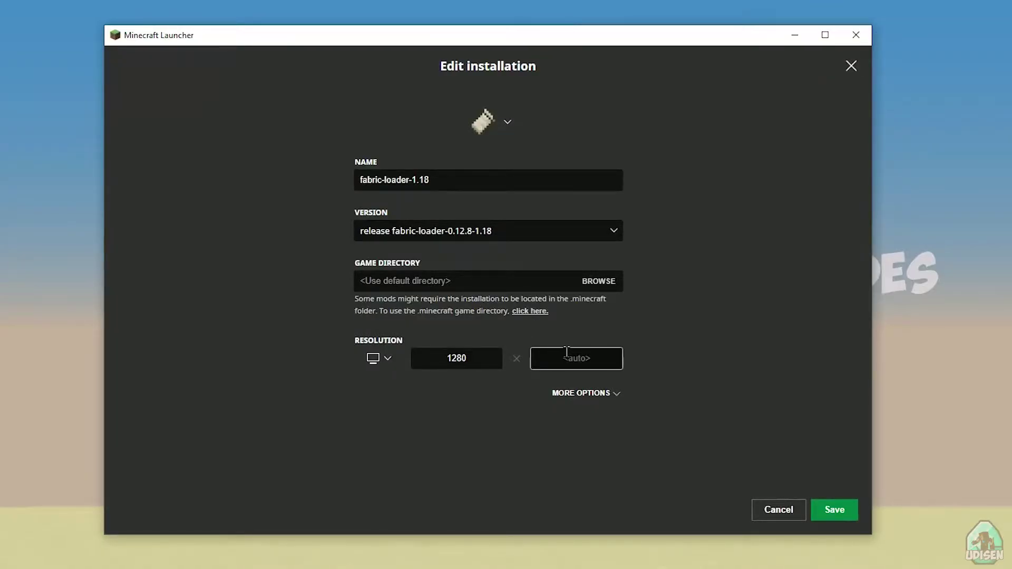
{"action": "type", "text": "720"}
{"action": "left_click", "coordinate": [833, 510]}
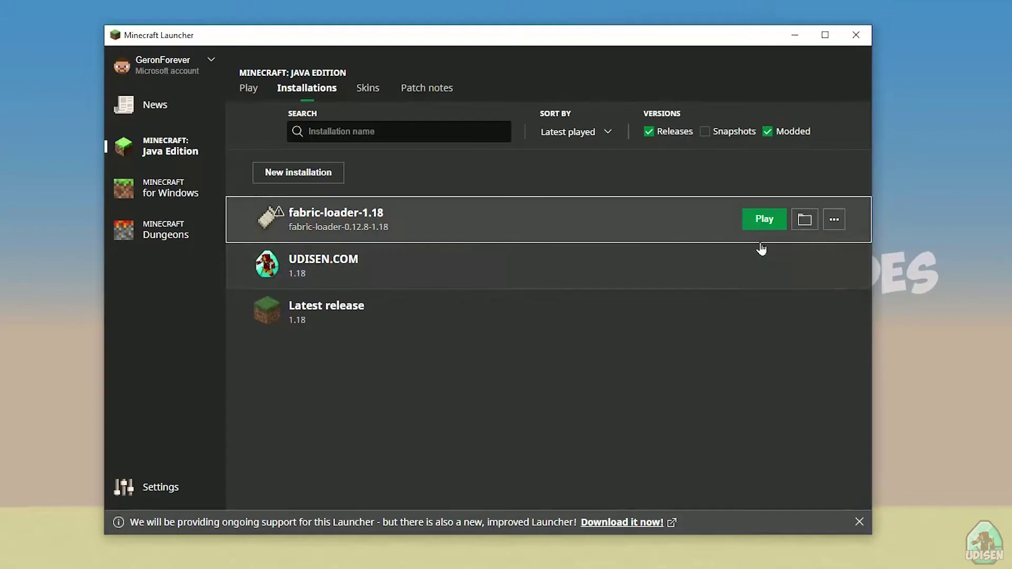
Open the installation's game folder E:\MC2 and go into its mods folder.
{"action": "left_click", "coordinate": [805, 221]}
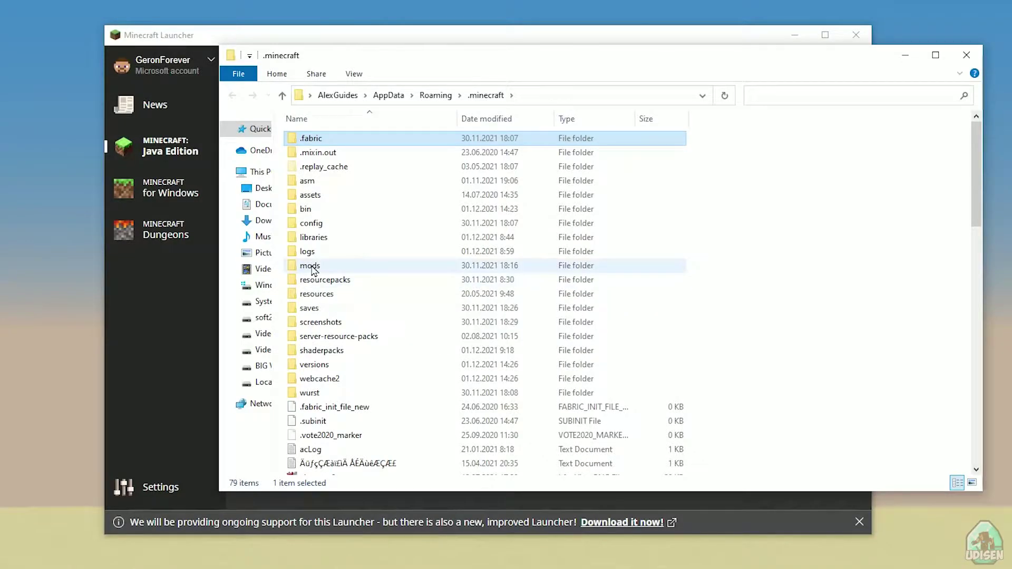
{"action": "double_click", "coordinate": [311, 267]}
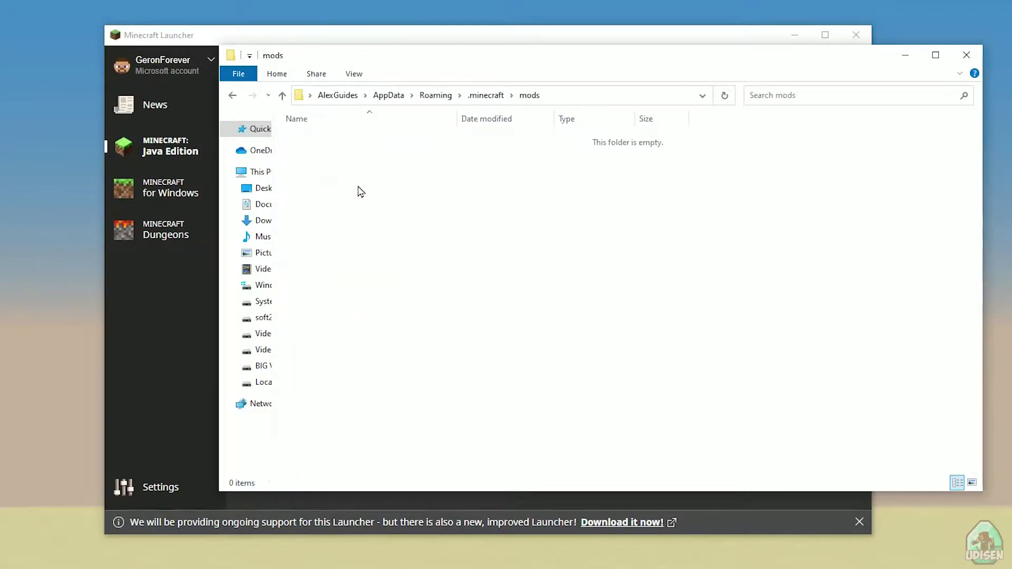
{"action": "left_click_drag", "start_coordinate": [432, 56], "coordinate": [241, 40]}
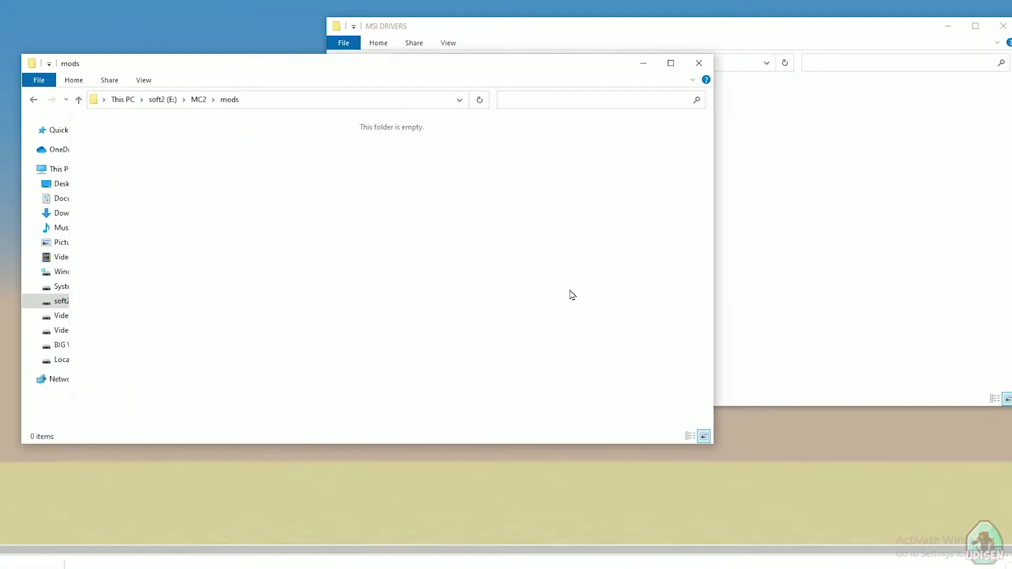
Copy fabric-api-0.44.0+1.18, optifabric-1.12.9, OptiFine_1.18.1_HD_U_H4 and Wurst-Client-v7.18-MC1.18.1 into mods.
{"action": "left_click", "coordinate": [825, 265]}
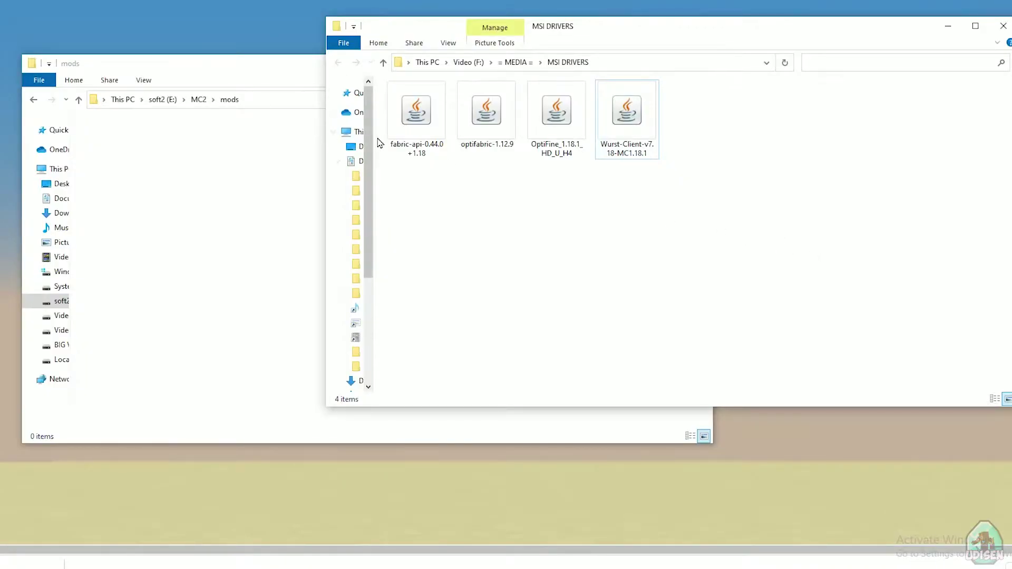
{"action": "left_click_drag", "start_coordinate": [407, 120], "coordinate": [212, 199]}
{"action": "left_click", "coordinate": [854, 242]}
{"action": "left_click_drag", "start_coordinate": [486, 114], "coordinate": [299, 213]}
{"action": "left_click", "coordinate": [885, 221]}
{"action": "left_click_drag", "start_coordinate": [558, 113], "coordinate": [279, 174]}
{"action": "left_click", "coordinate": [872, 222]}
{"action": "left_click_drag", "start_coordinate": [611, 158], "coordinate": [281, 256]}
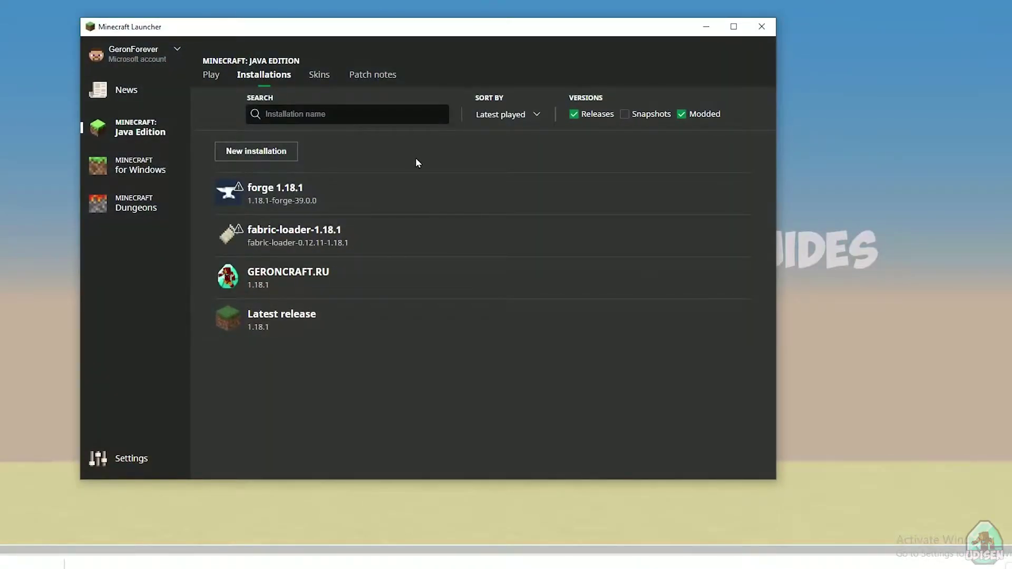
{"action": "left_click", "coordinate": [417, 236]}
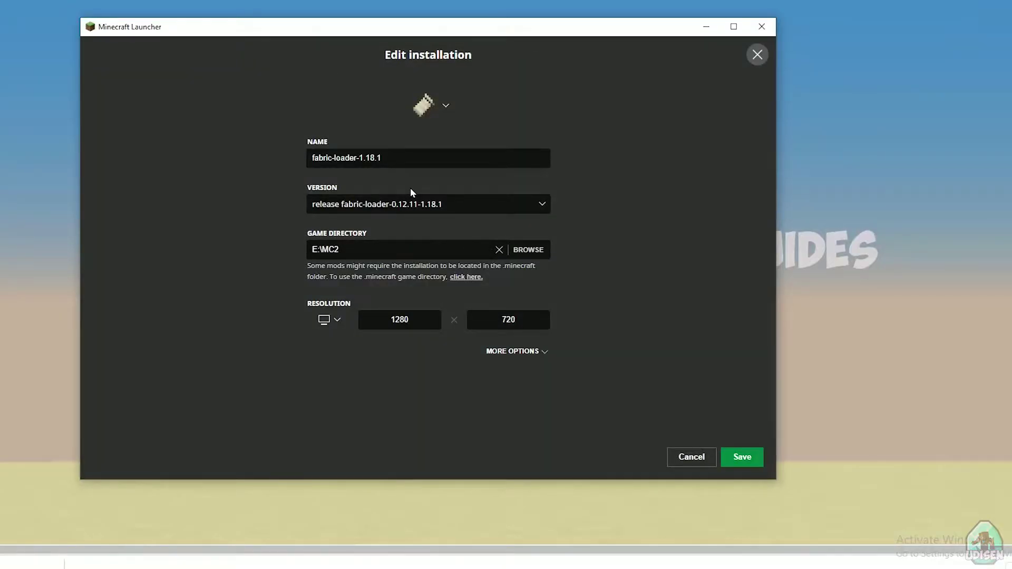
{"action": "left_click", "coordinate": [418, 159]}
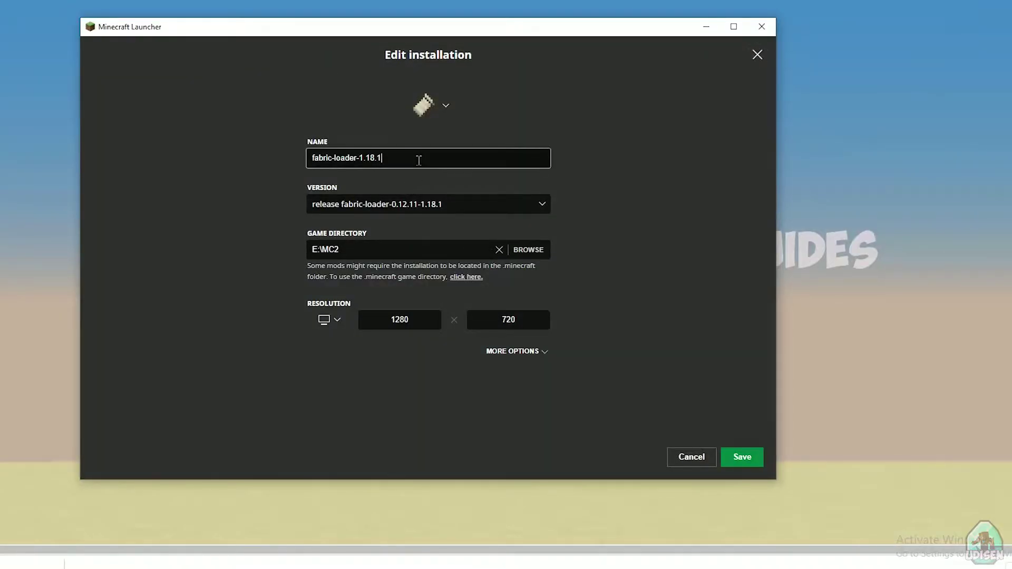
{"action": "left_click", "coordinate": [674, 176]}
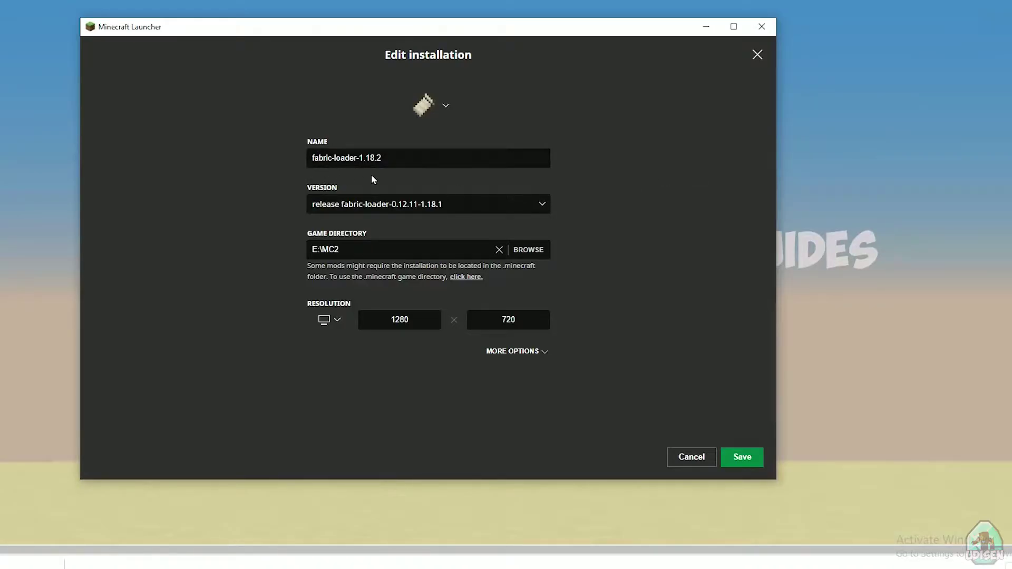
{"action": "left_click", "coordinate": [420, 158]}
{"action": "key", "text": "BackSpace"}
{"action": "type", "text": "3"}
{"action": "left_click", "coordinate": [273, 207]}
{"action": "left_click", "coordinate": [402, 162]}
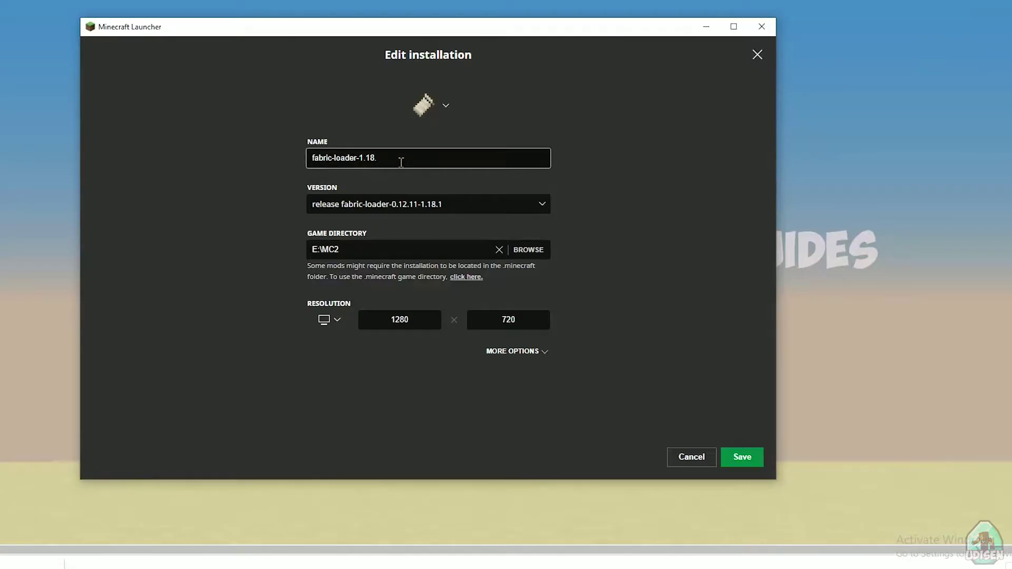
{"action": "type", "text": "1"}
{"action": "left_click", "coordinate": [728, 216]}
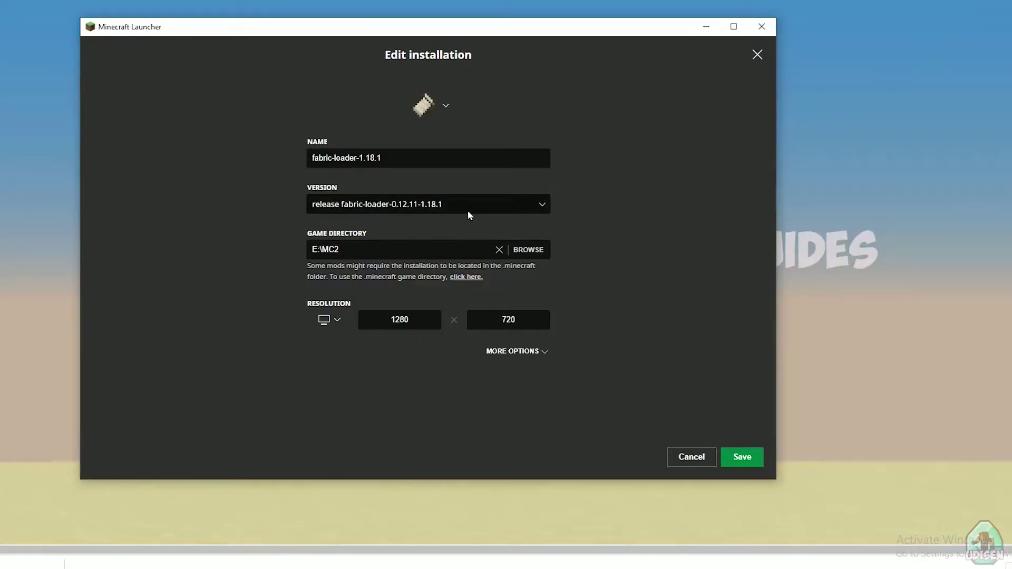
{"action": "left_click", "coordinate": [743, 457]}
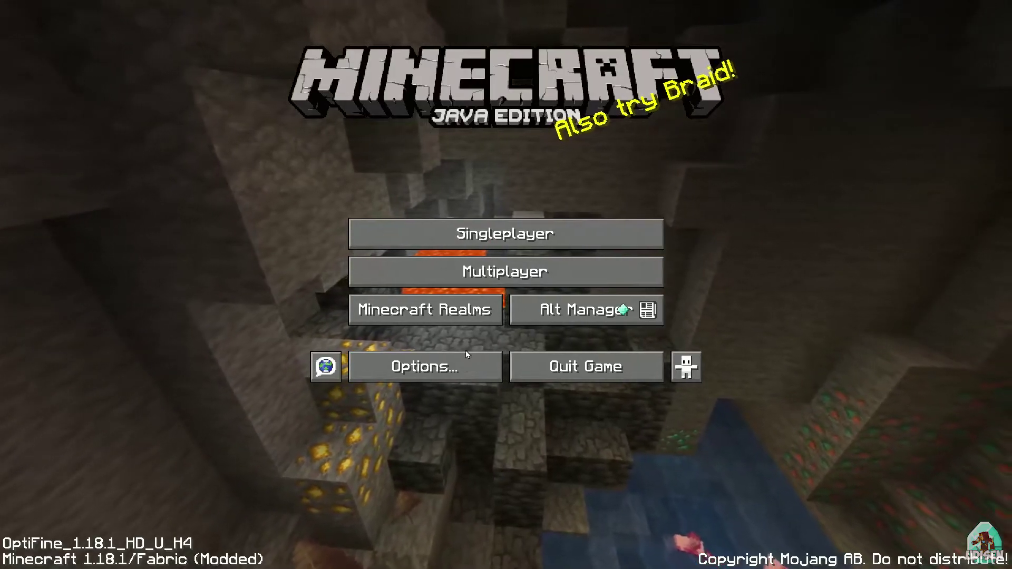
Go to Options > Video Settings > Shaders from the title screen.
{"action": "left_click", "coordinate": [464, 360]}
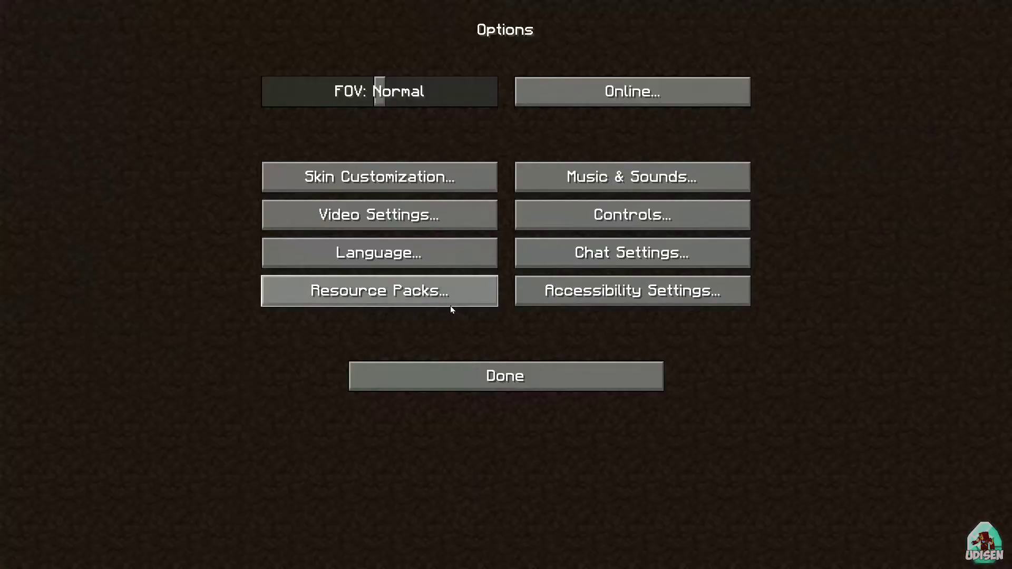
{"action": "left_click", "coordinate": [422, 219]}
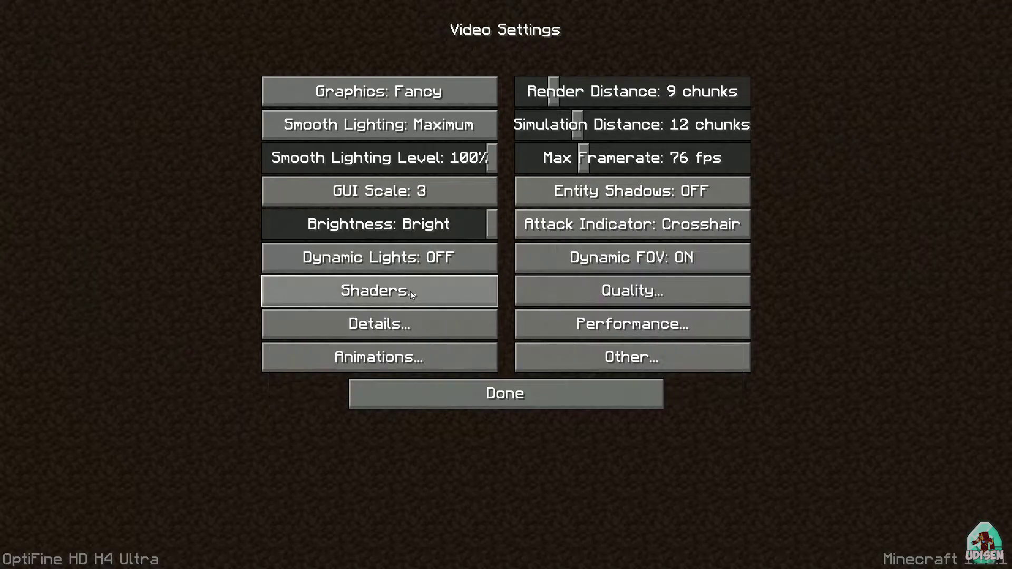
{"action": "left_click", "coordinate": [410, 292]}
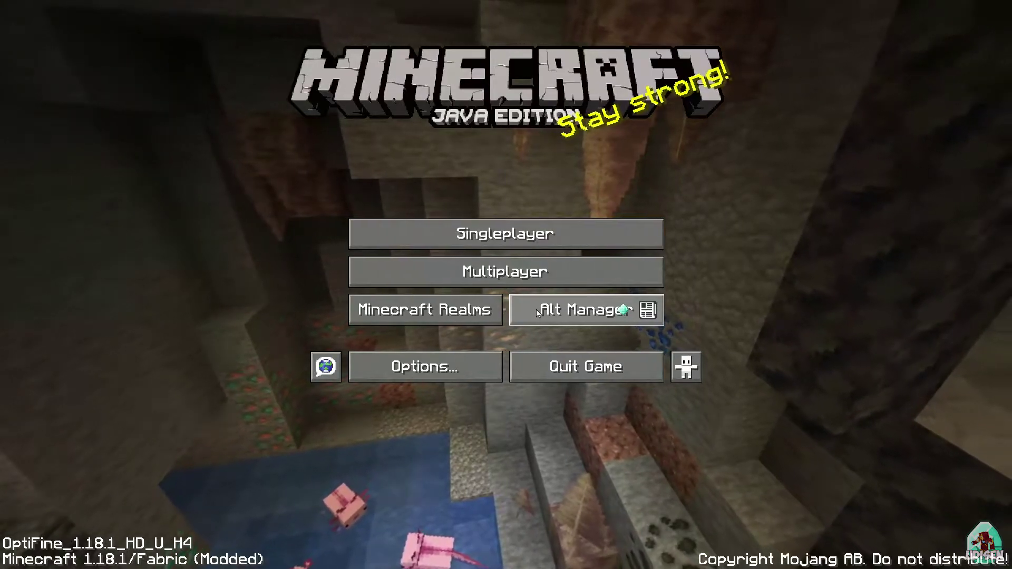
Decline random alts in the Alt Manager, then open the first New World singleplayer save.
{"action": "left_click", "coordinate": [557, 315]}
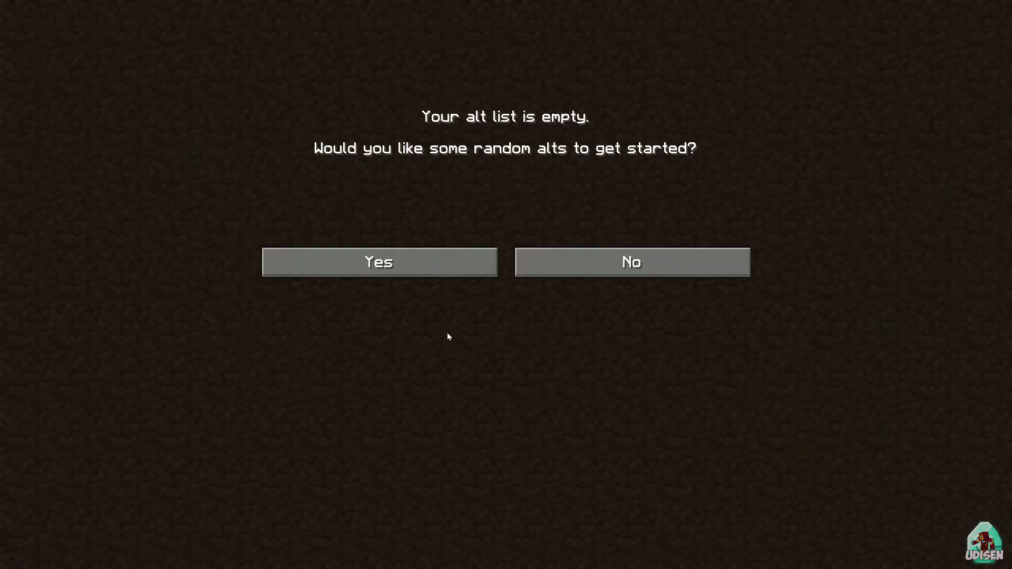
{"action": "left_click", "coordinate": [605, 277]}
{"action": "key", "text": "Escape"}
{"action": "left_click", "coordinate": [519, 244]}
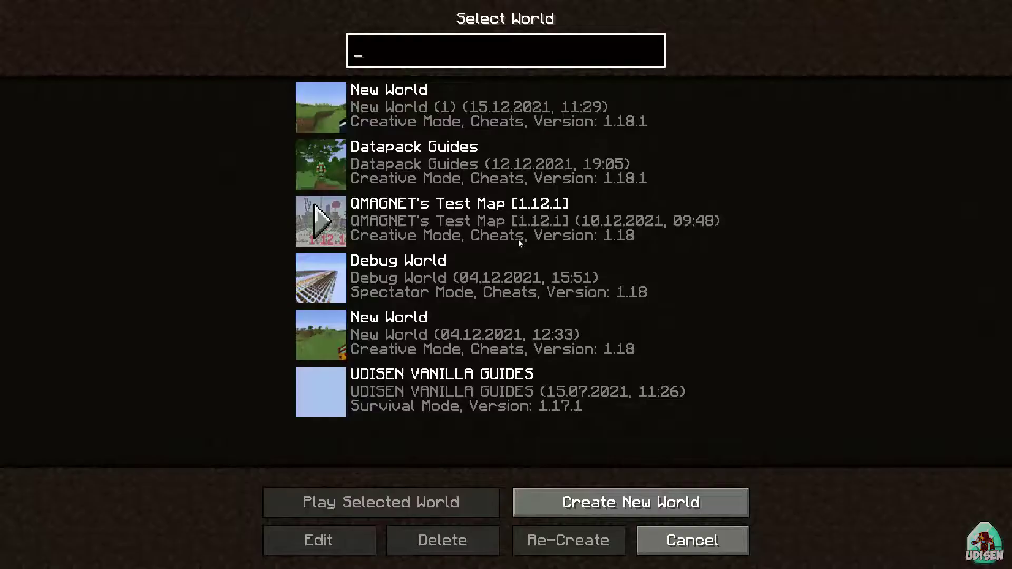
{"action": "left_click", "coordinate": [463, 107]}
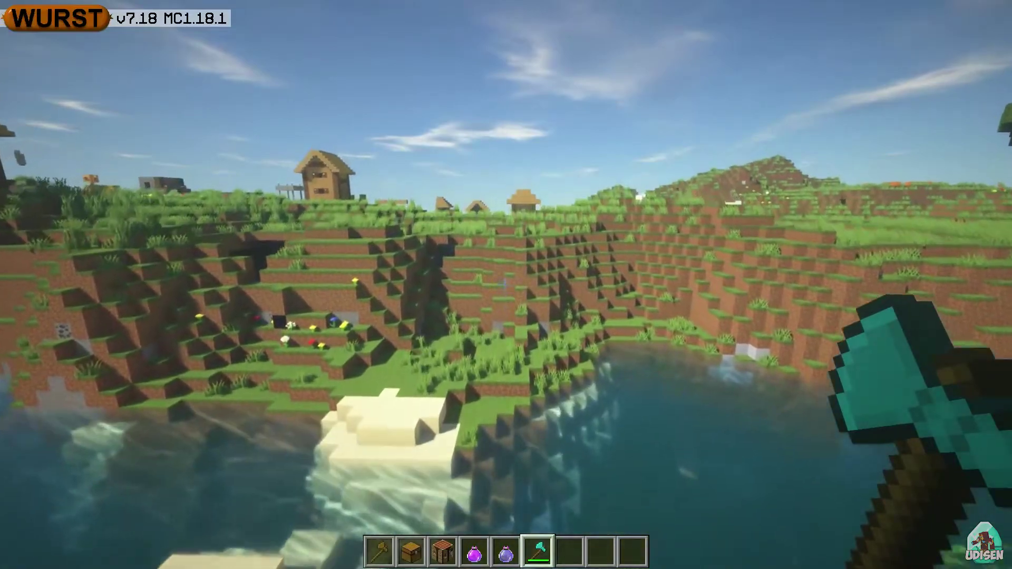
Walk forward onto the terraces by the village, then open and close chat.
{"action": "key", "text": "w"}
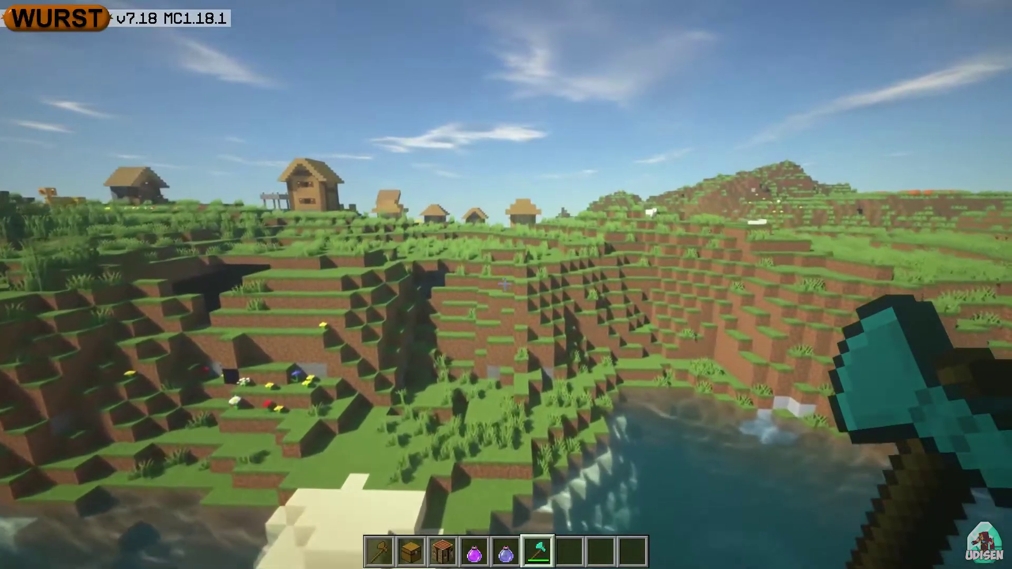
{"action": "key", "text": "w"}
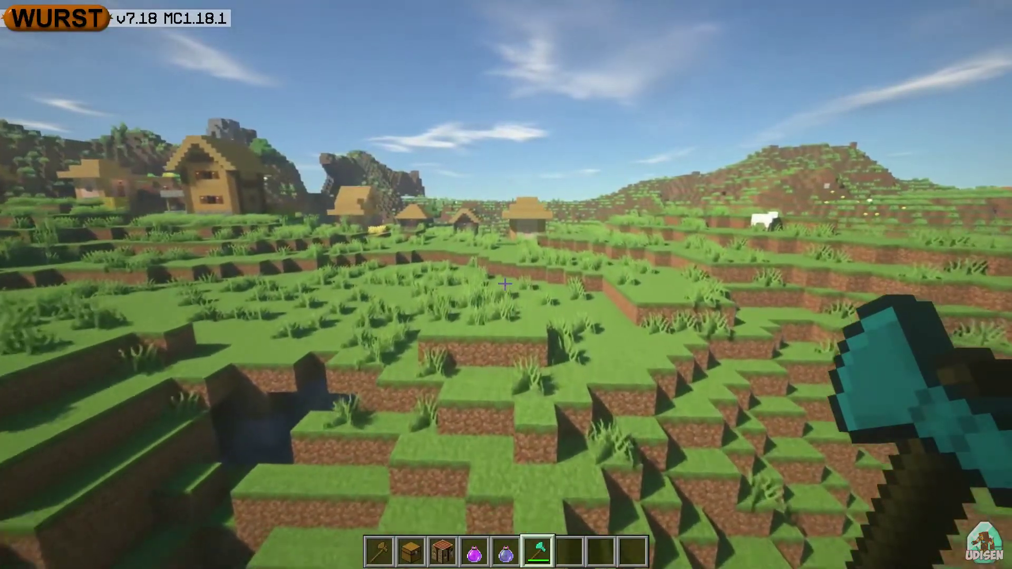
{"action": "key", "text": "w"}
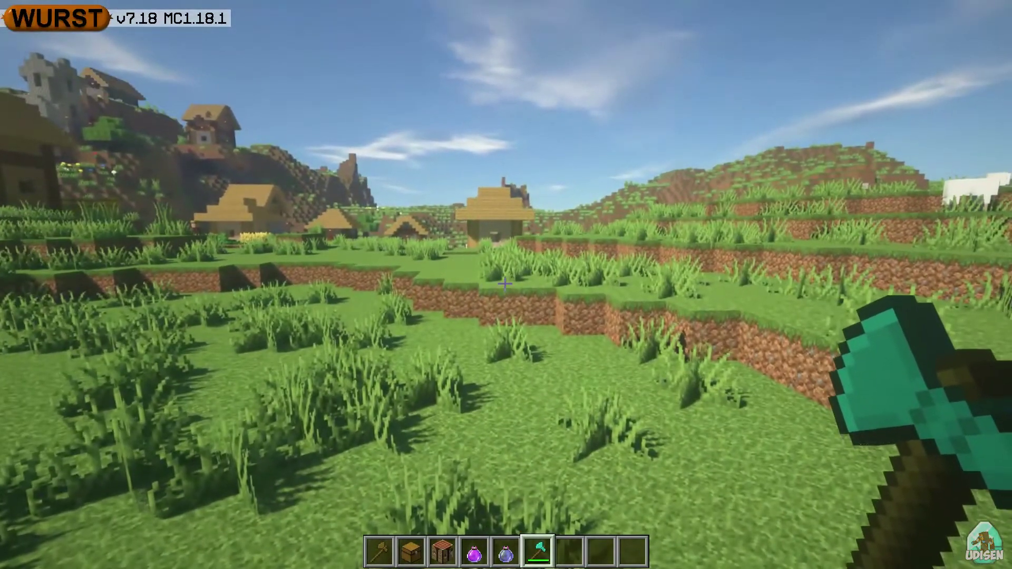
{"action": "key", "text": "slash"}
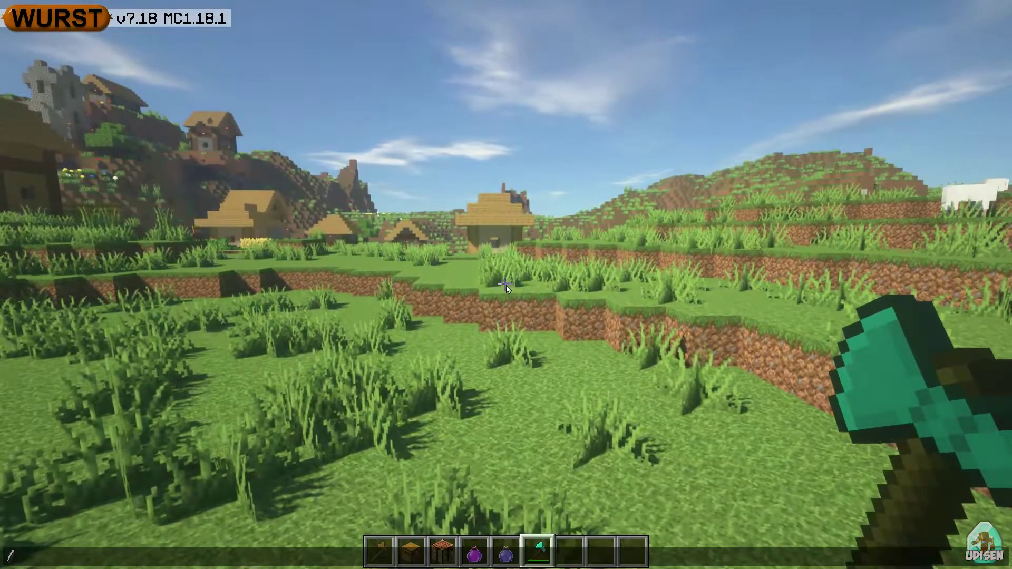
{"action": "key", "text": "Escape"}
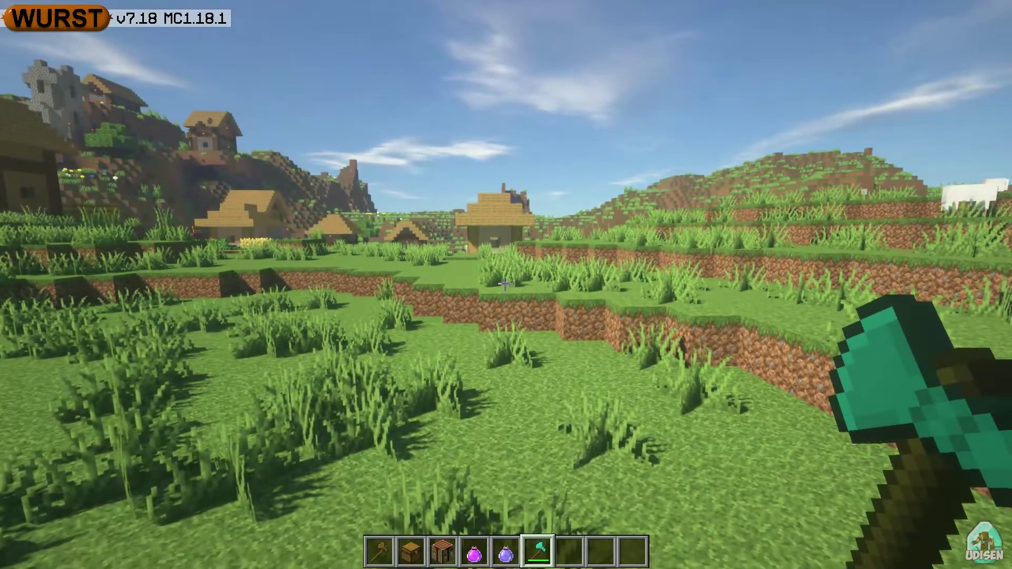
In Wurst's hack list, switch AutoWalk on and then off again.
{"action": "key", "text": "Shift_R"}
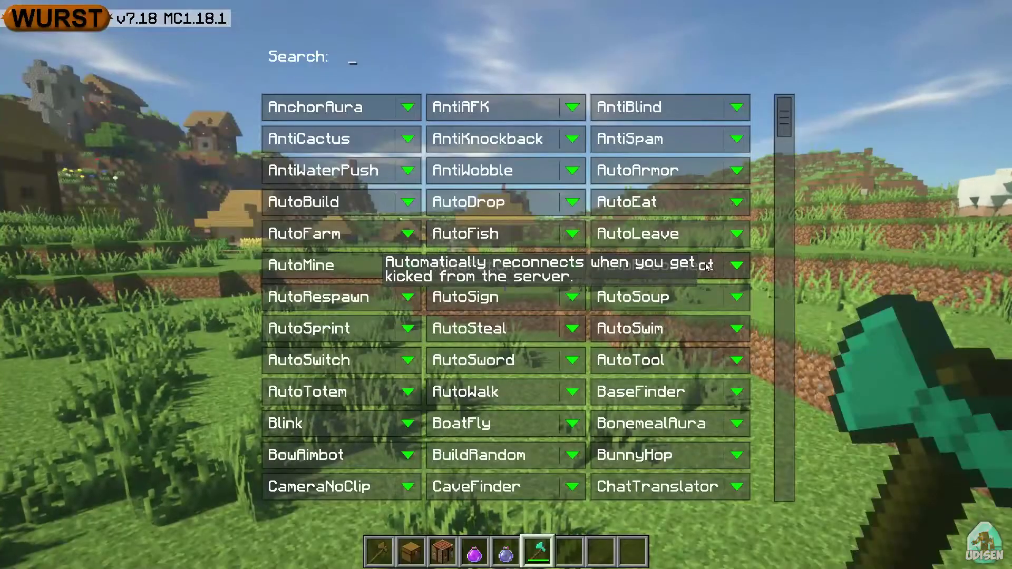
{"action": "scroll", "coordinate": [691, 242], "scroll_direction": "down", "scroll_amount": 1}
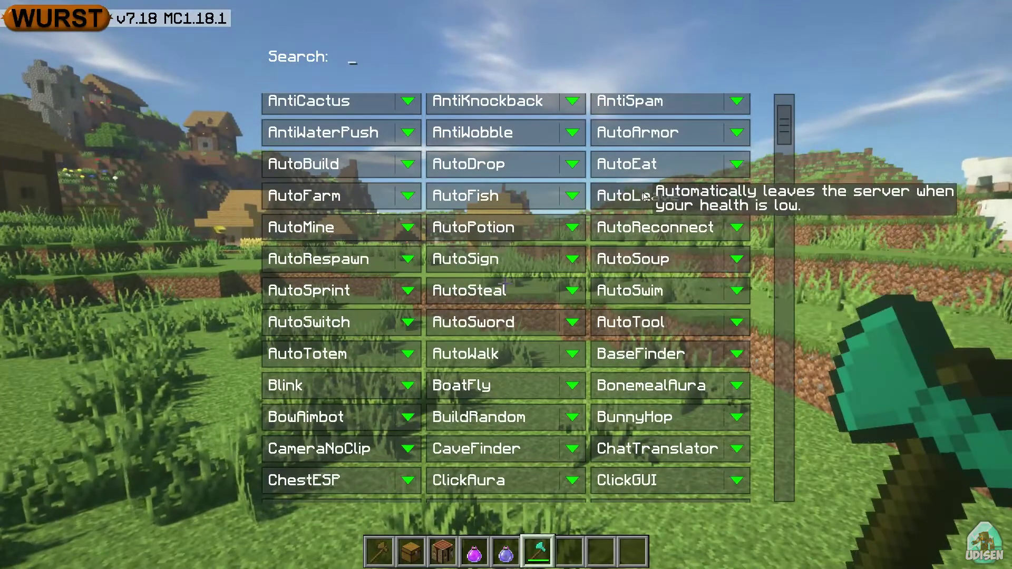
{"action": "left_click", "coordinate": [495, 355]}
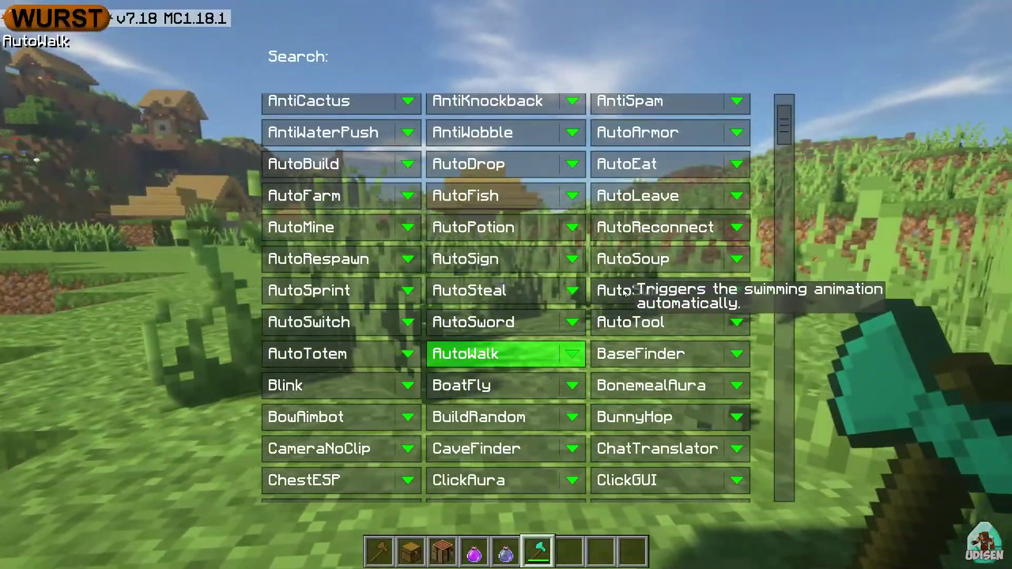
{"action": "scroll", "coordinate": [654, 327], "scroll_direction": "down", "scroll_amount": 2}
{"action": "left_click", "coordinate": [507, 331]}
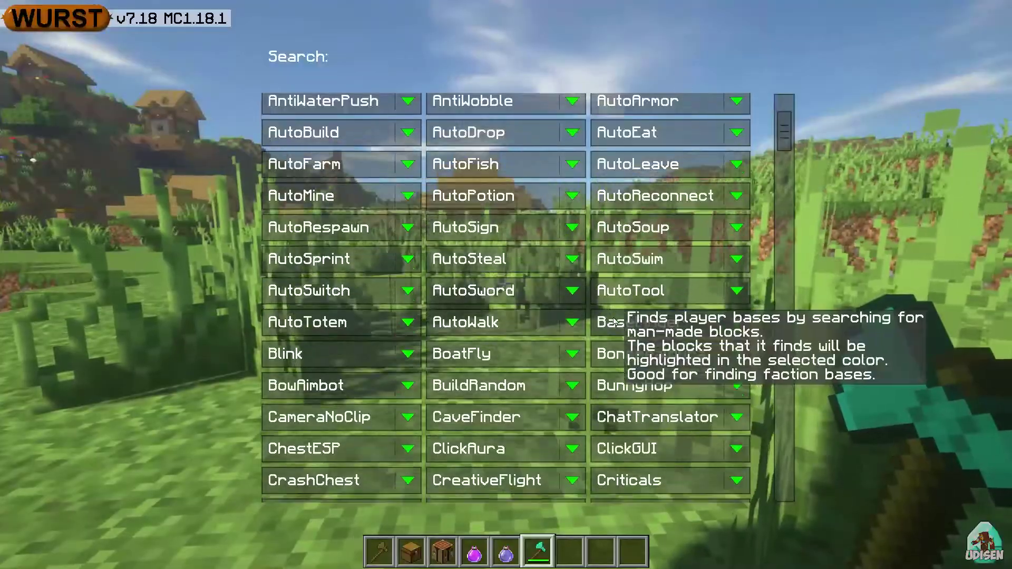
Search the hack list for 'ste' and enable Step.
{"action": "scroll", "coordinate": [654, 221], "scroll_direction": "down", "scroll_amount": 2}
{"action": "left_click_drag", "start_coordinate": [783, 142], "coordinate": [780, 252]}
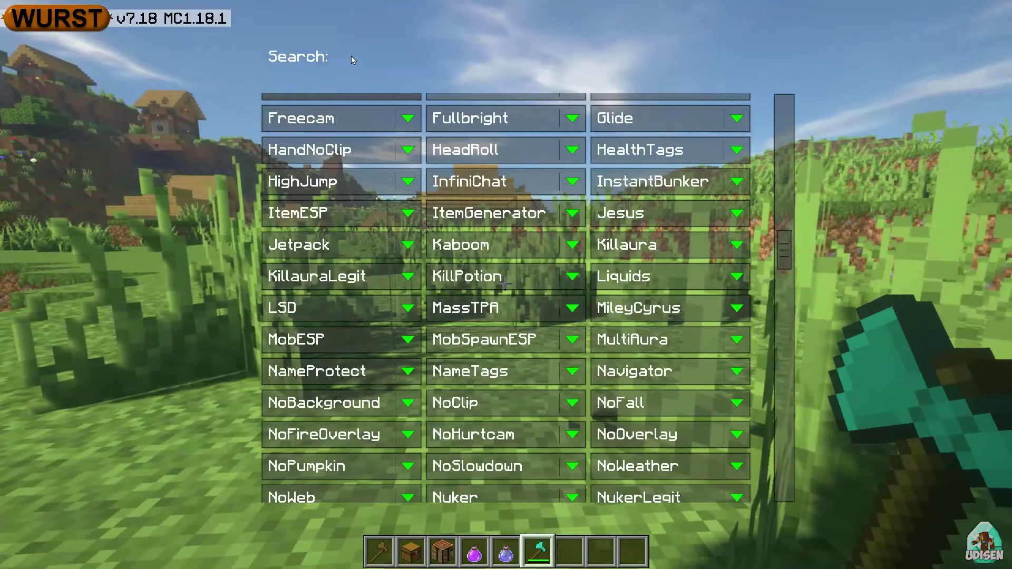
{"action": "type", "text": "ste"}
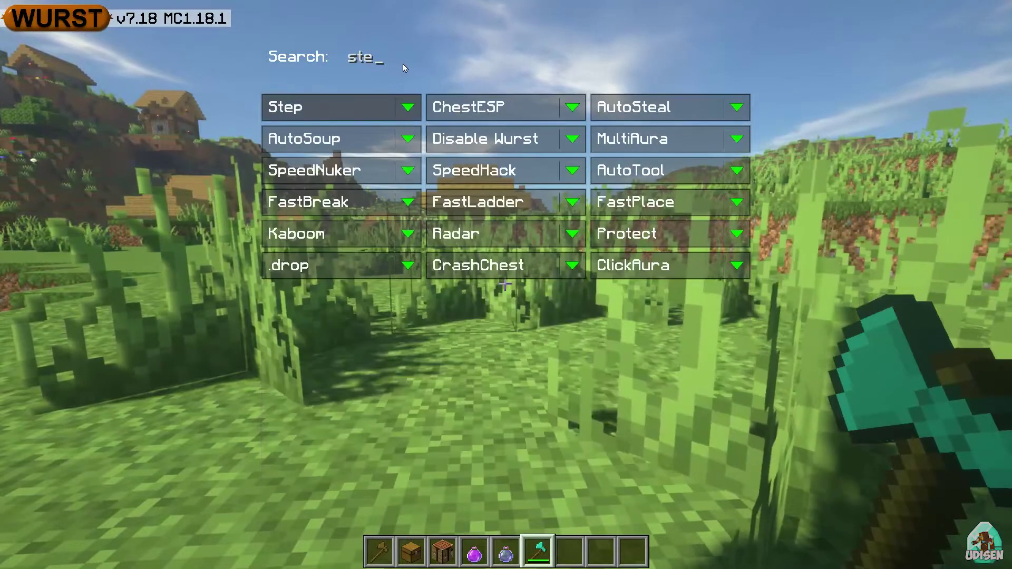
{"action": "left_click", "coordinate": [359, 108]}
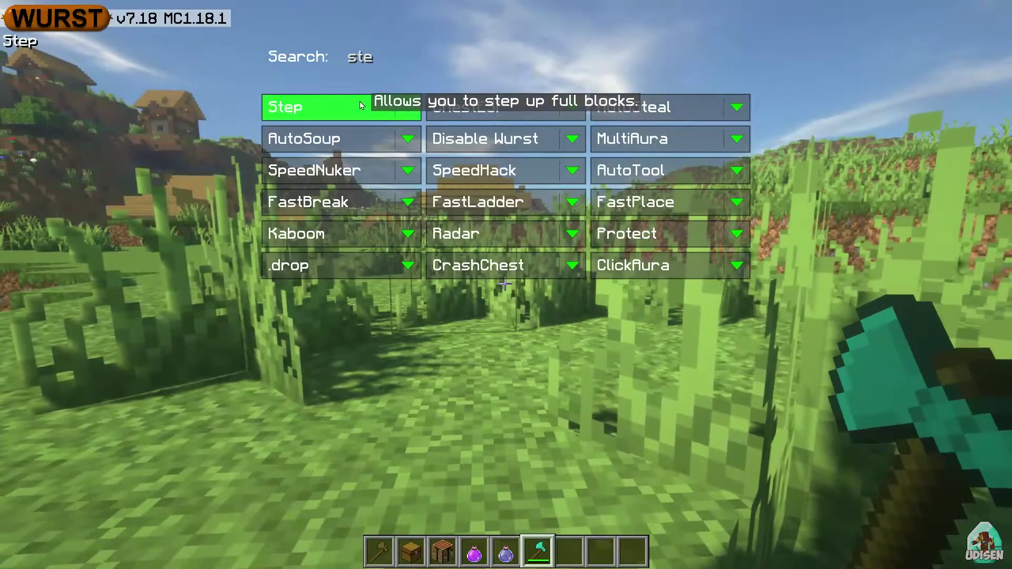
Return to the game and walk forward over the grass toward the village houses.
{"action": "key", "text": "Escape"}
{"action": "key", "text": "w"}
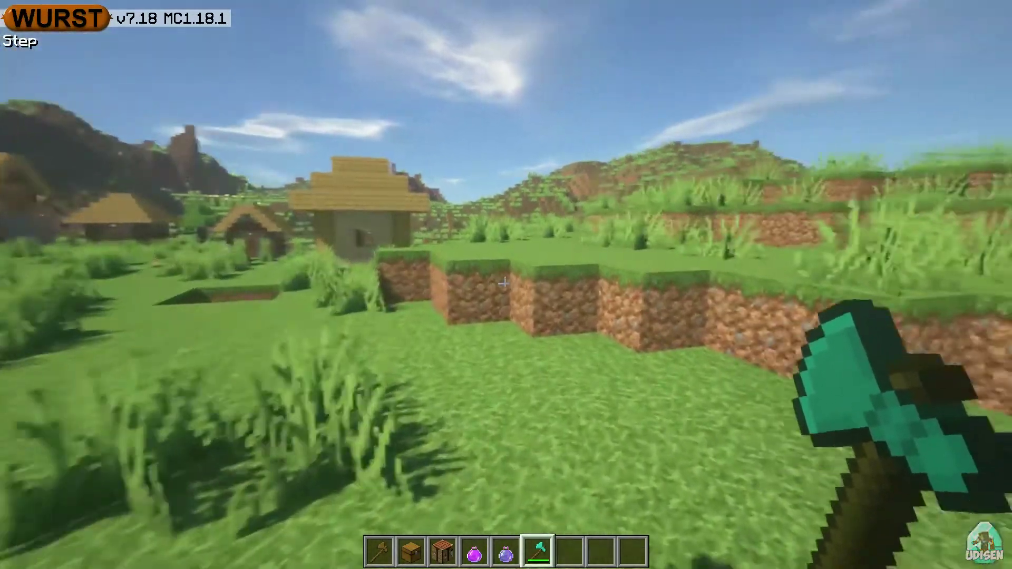
{"action": "key", "text": "w"}
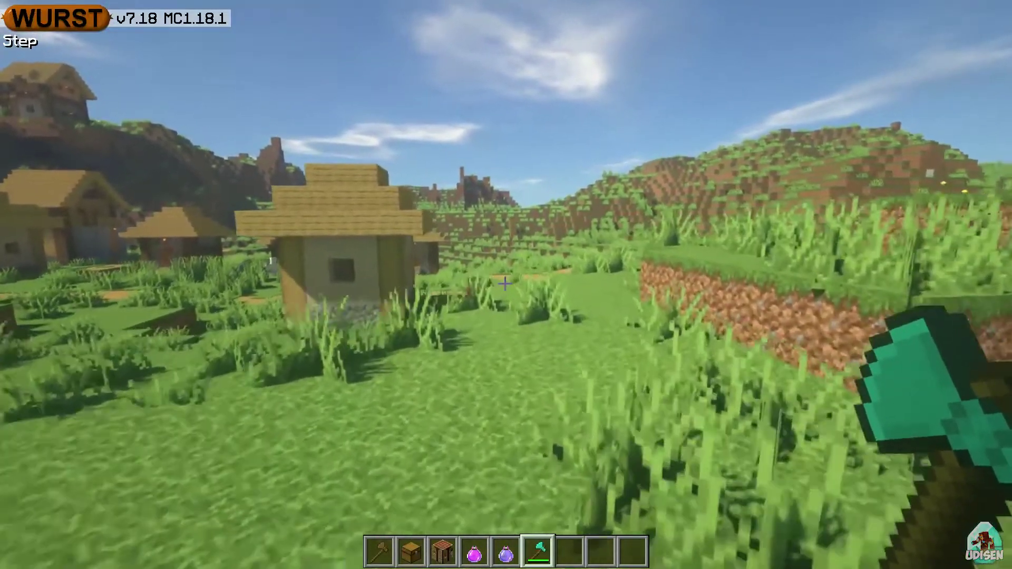
Filter the hack list with 'wal', enable AutoWalk, and go back to the game.
{"action": "key", "text": "Shift_R"}
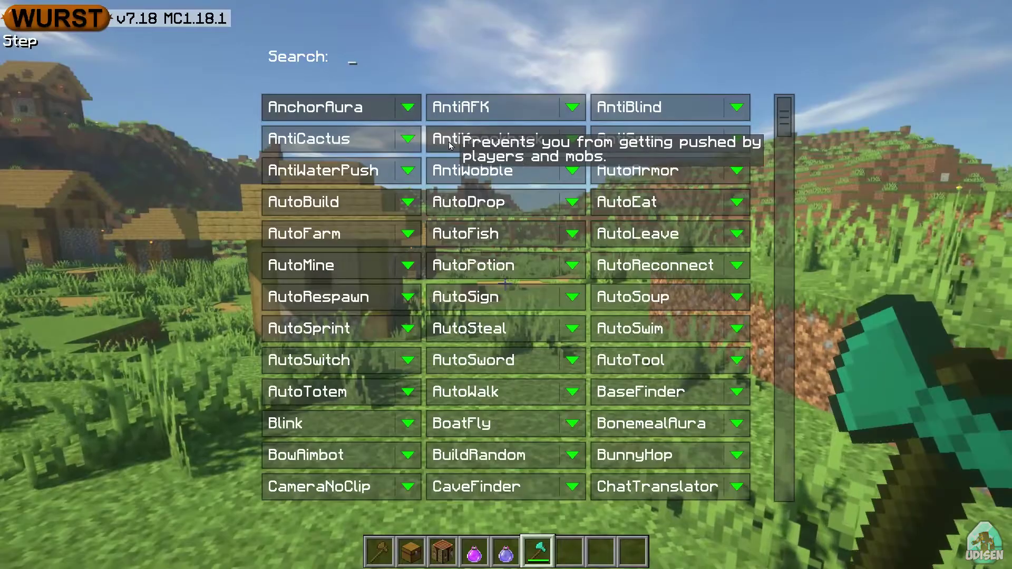
{"action": "type", "text": "walk"}
{"action": "left_click", "coordinate": [343, 107]}
{"action": "key", "text": "Escape"}
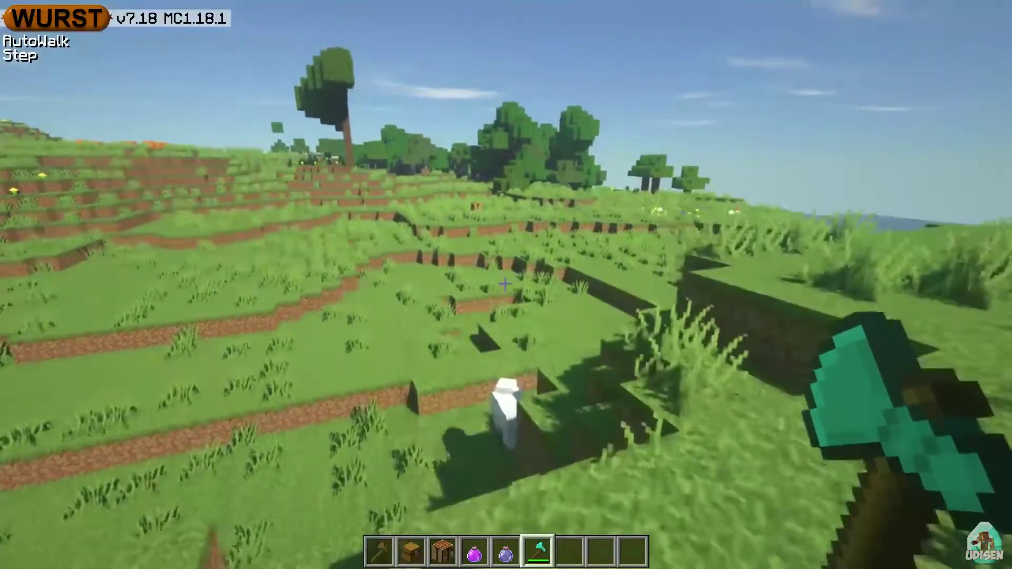
Cycle the camera through third-person rear, front-facing, and back to first-person views.
{"action": "key", "text": "F5"}
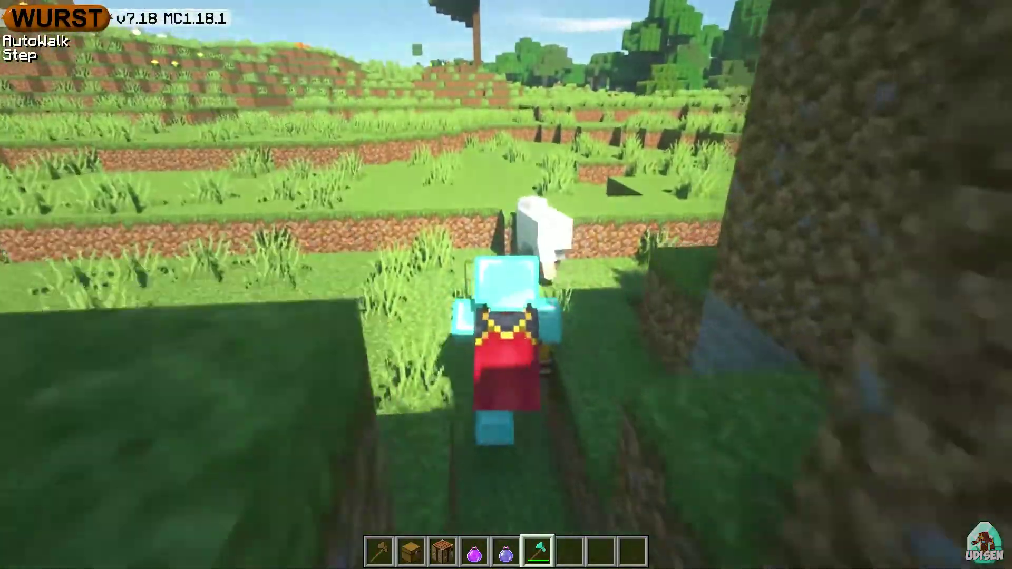
{"action": "key", "text": "F5"}
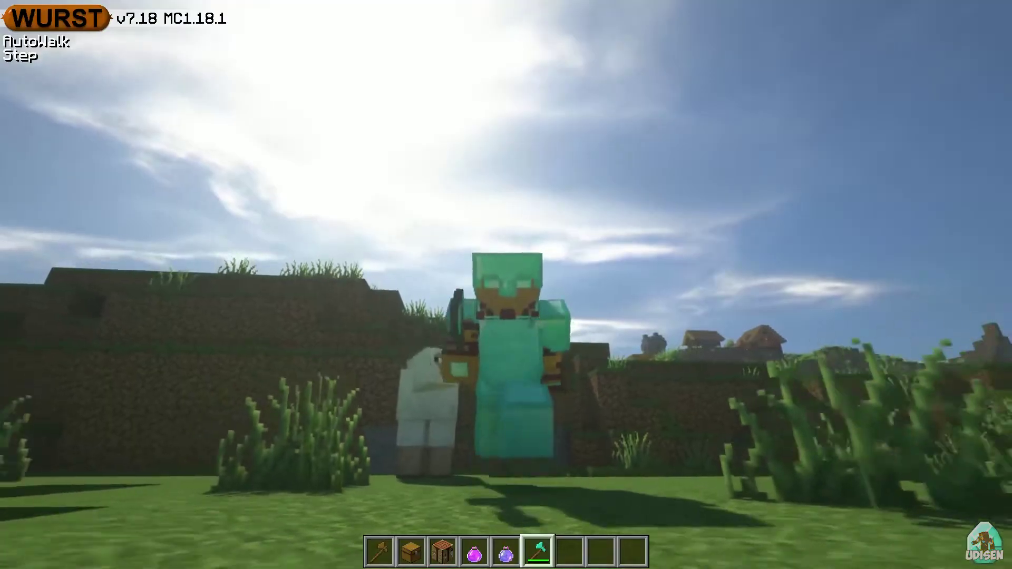
{"action": "key", "text": "F5"}
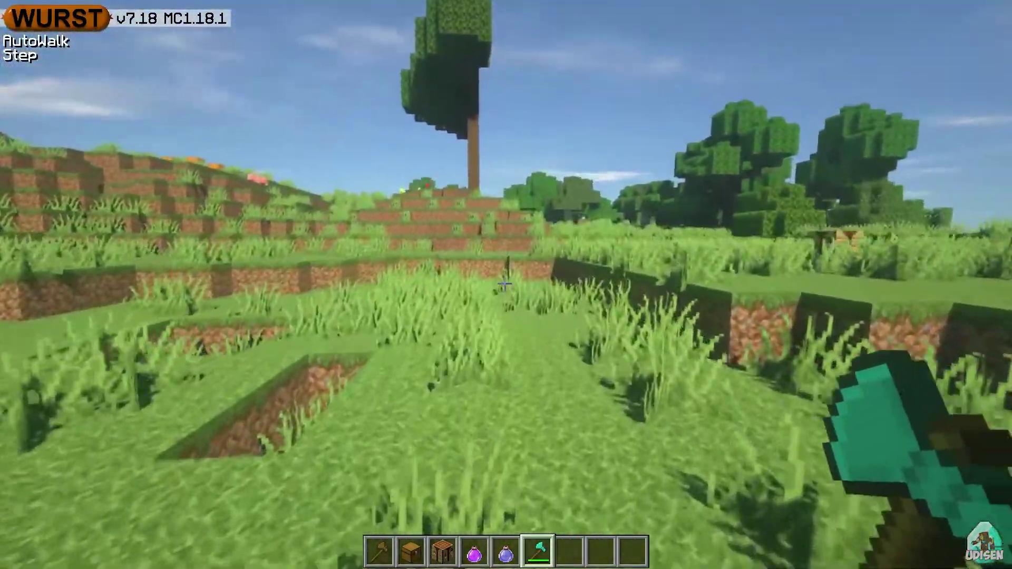
{"action": "key", "text": "period"}
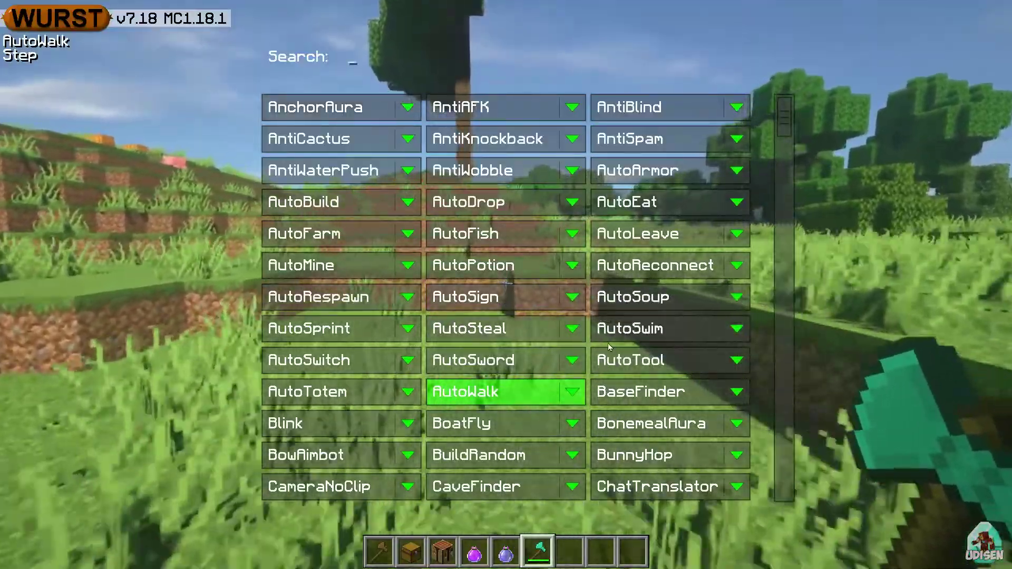
Scroll down the hack list and briefly try BunnyHop, switching it back off.
{"action": "scroll", "coordinate": [610, 348], "scroll_direction": "down", "scroll_amount": 1}
{"action": "scroll", "coordinate": [749, 210], "scroll_direction": "down", "scroll_amount": 2}
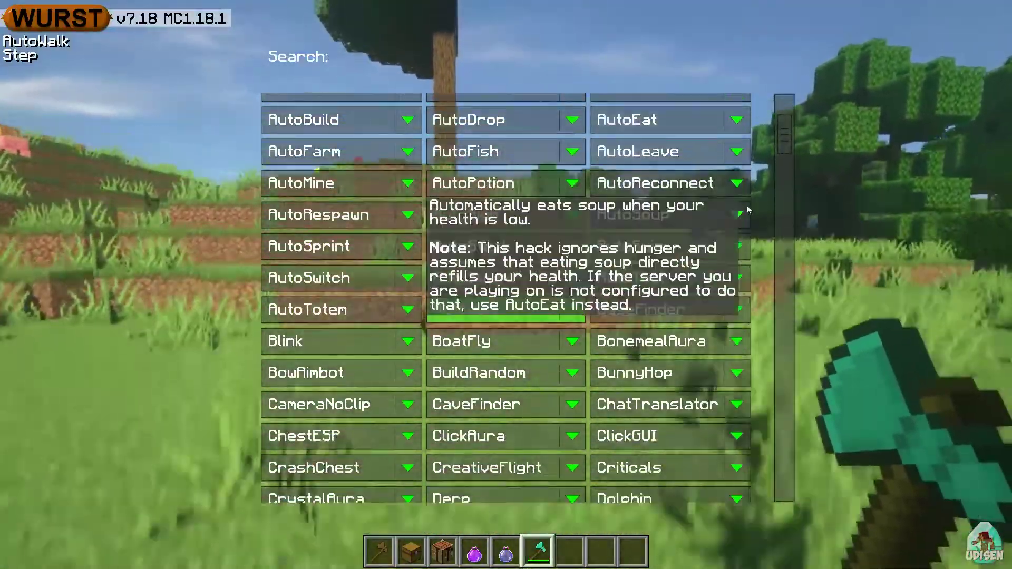
{"action": "scroll", "coordinate": [748, 210], "scroll_direction": "down", "scroll_amount": 1}
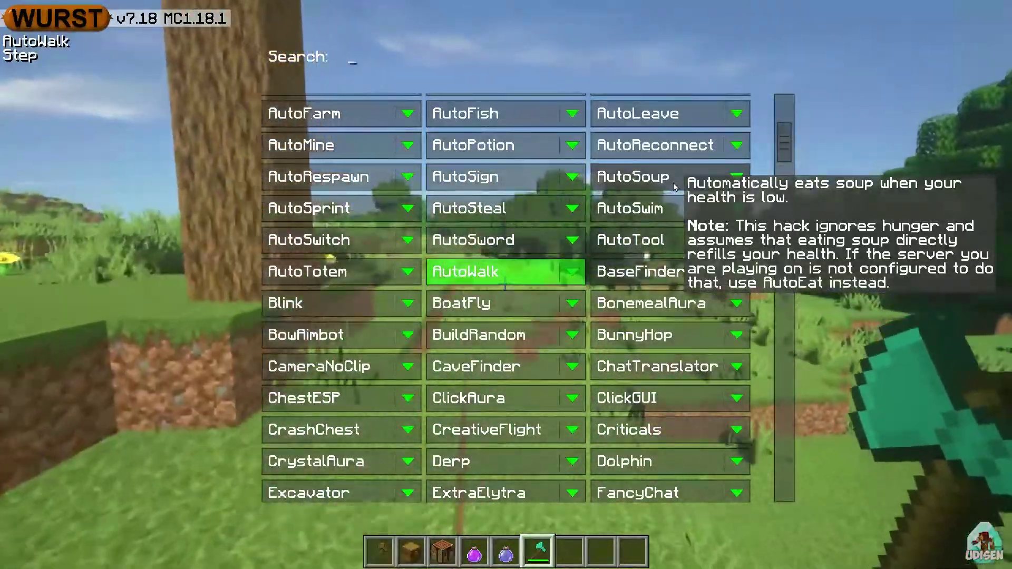
{"action": "scroll", "coordinate": [680, 248], "scroll_direction": "down", "scroll_amount": 1}
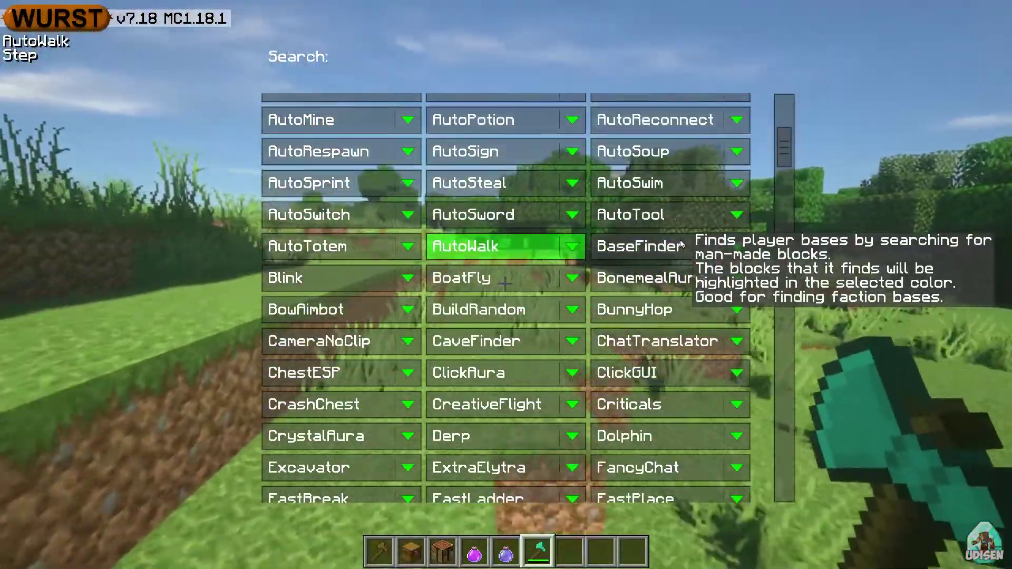
{"action": "scroll", "coordinate": [681, 245], "scroll_direction": "down", "scroll_amount": 1}
{"action": "left_click", "coordinate": [659, 273]}
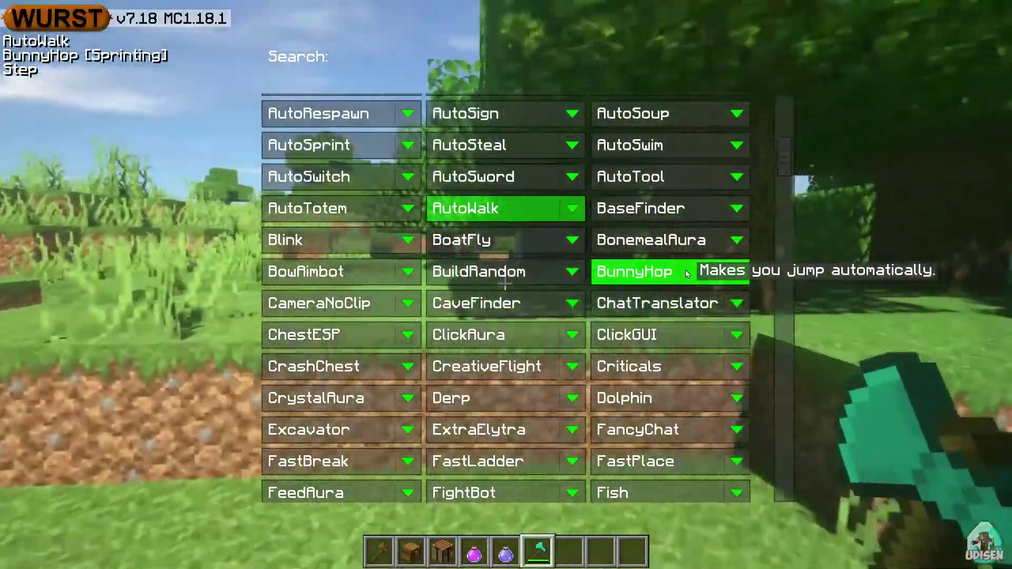
{"action": "left_click", "coordinate": [687, 274]}
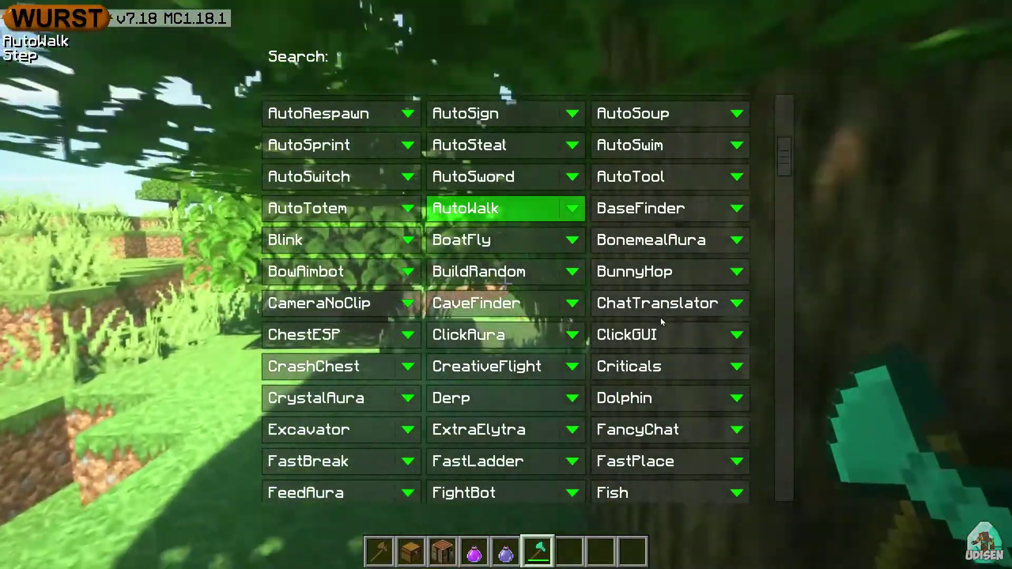
Scroll further down and enable the HeadRoll hack.
{"action": "mouse_move", "coordinate": [659, 315]}
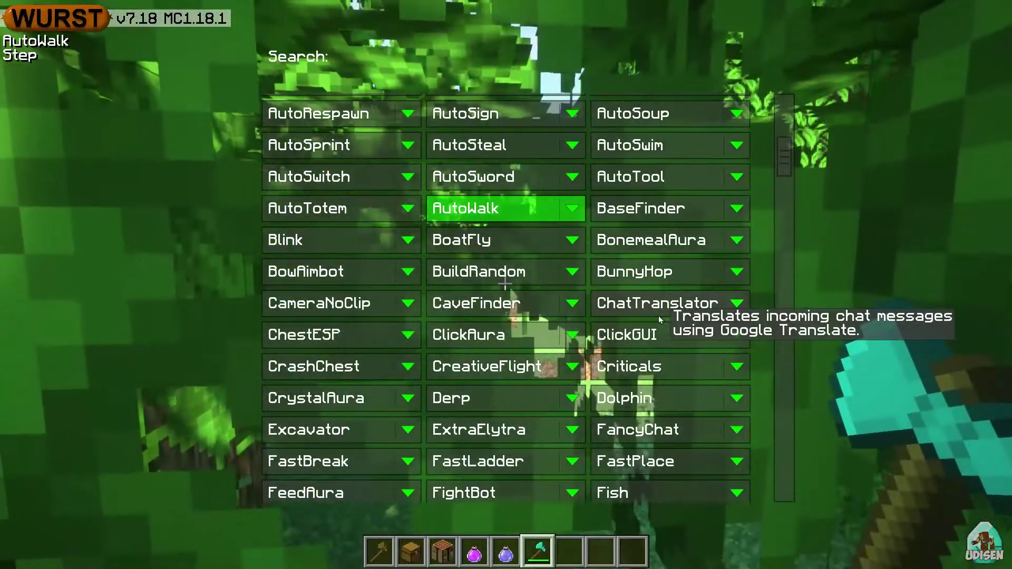
{"action": "mouse_move", "coordinate": [649, 426]}
{"action": "scroll", "coordinate": [606, 417], "scroll_direction": "down", "scroll_amount": 5}
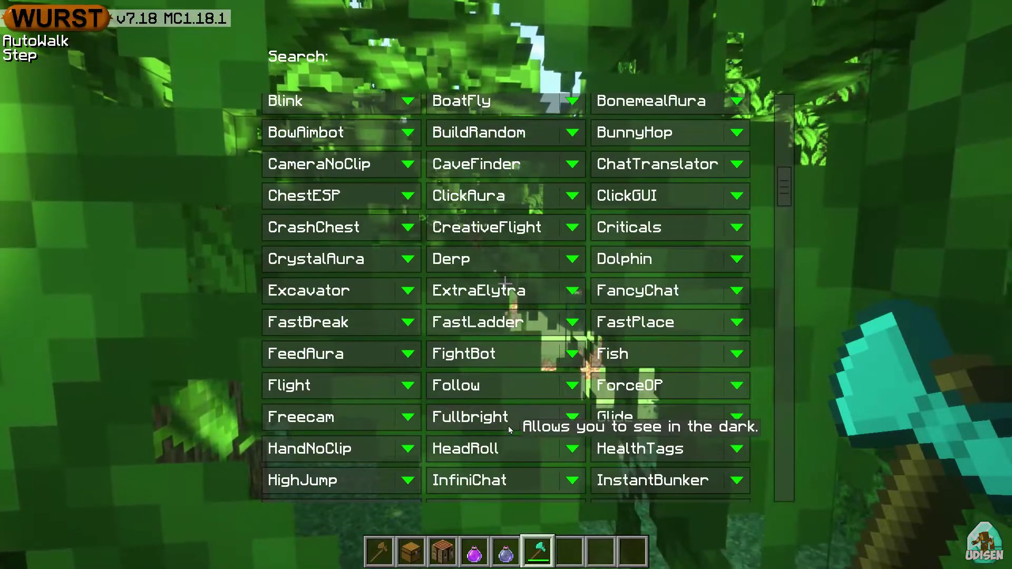
{"action": "mouse_move", "coordinate": [497, 452]}
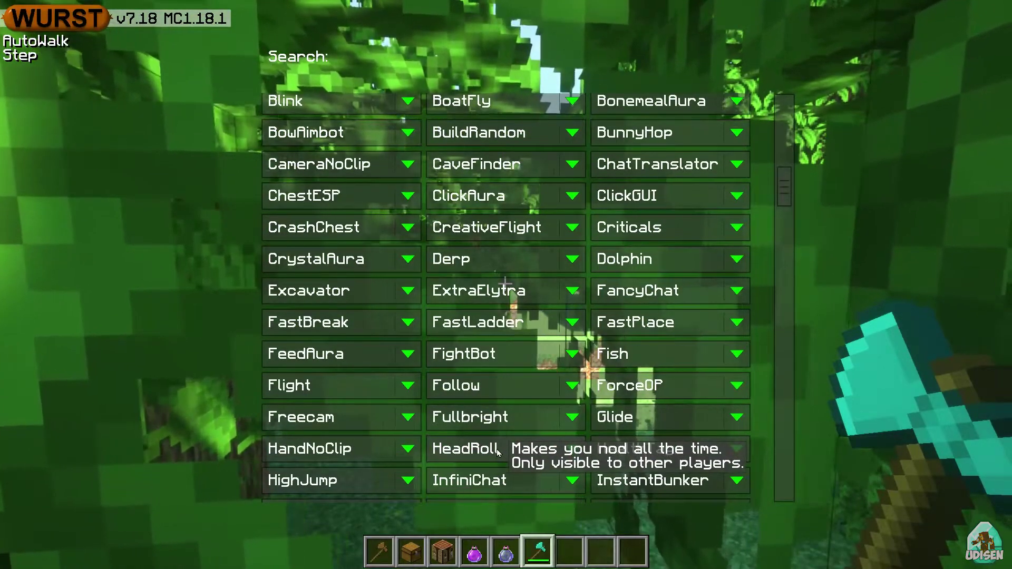
{"action": "left_click", "coordinate": [498, 452]}
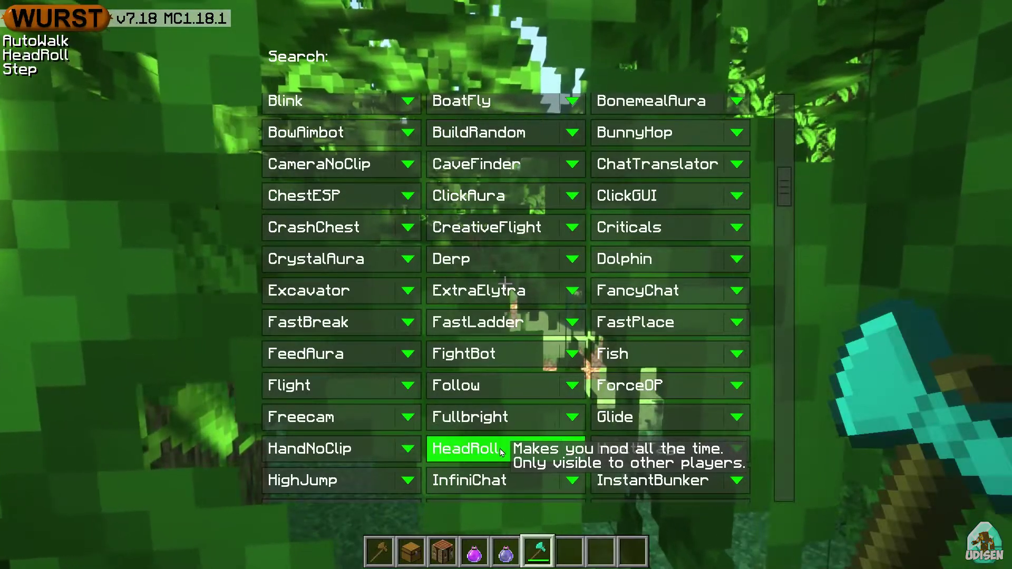
In third-person view, move the diamond helmet off the player into an inventory slot.
{"action": "key", "text": "Escape"}
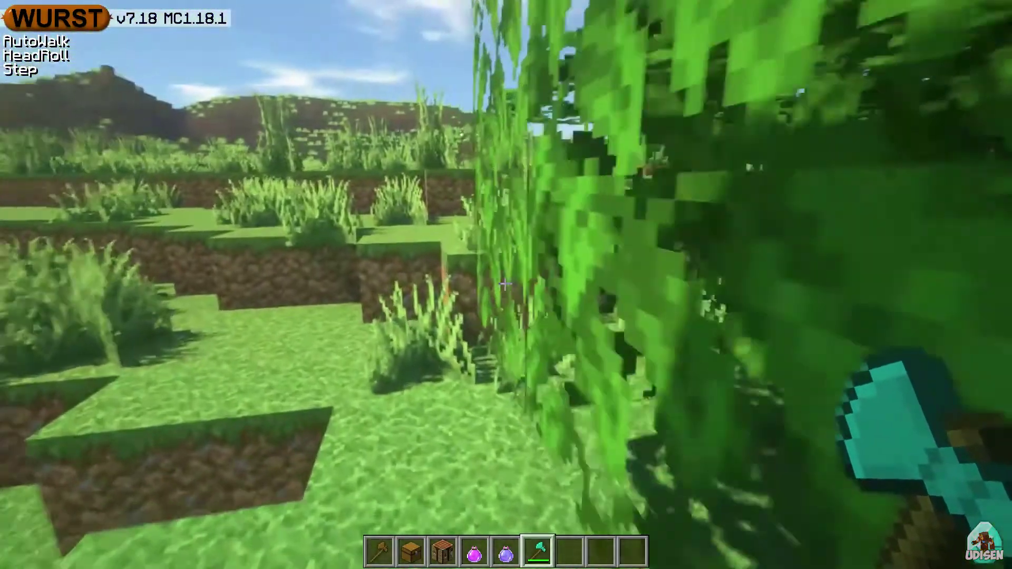
{"action": "key", "text": "F5"}
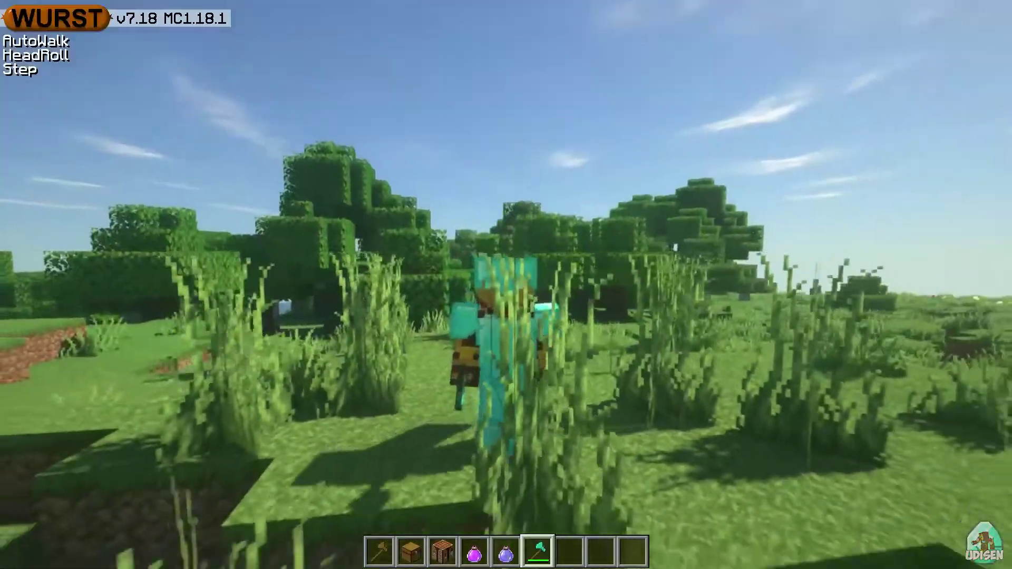
{"action": "key", "text": "e"}
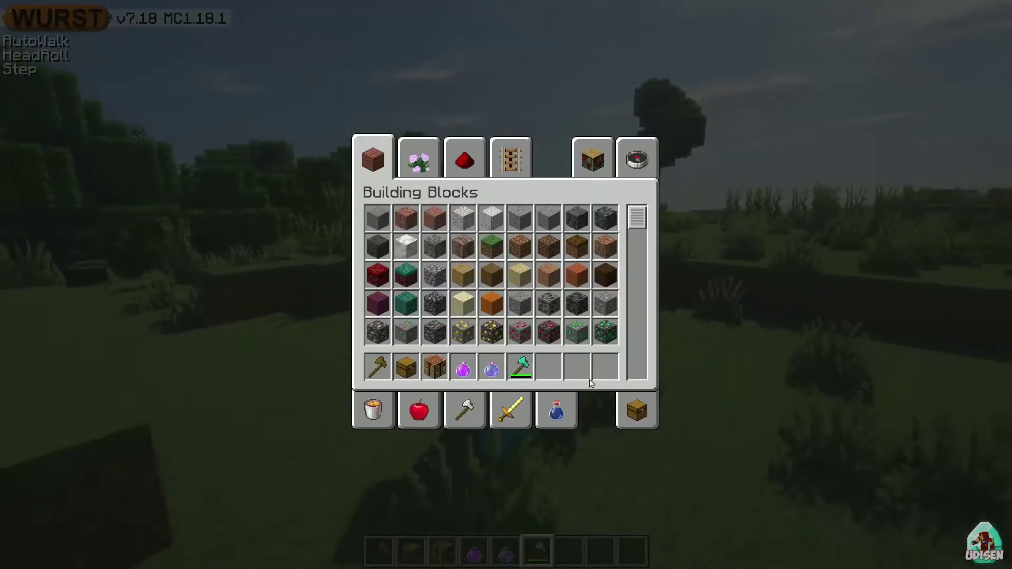
{"action": "left_click", "coordinate": [652, 416]}
{"action": "left_click", "coordinate": [450, 200]}
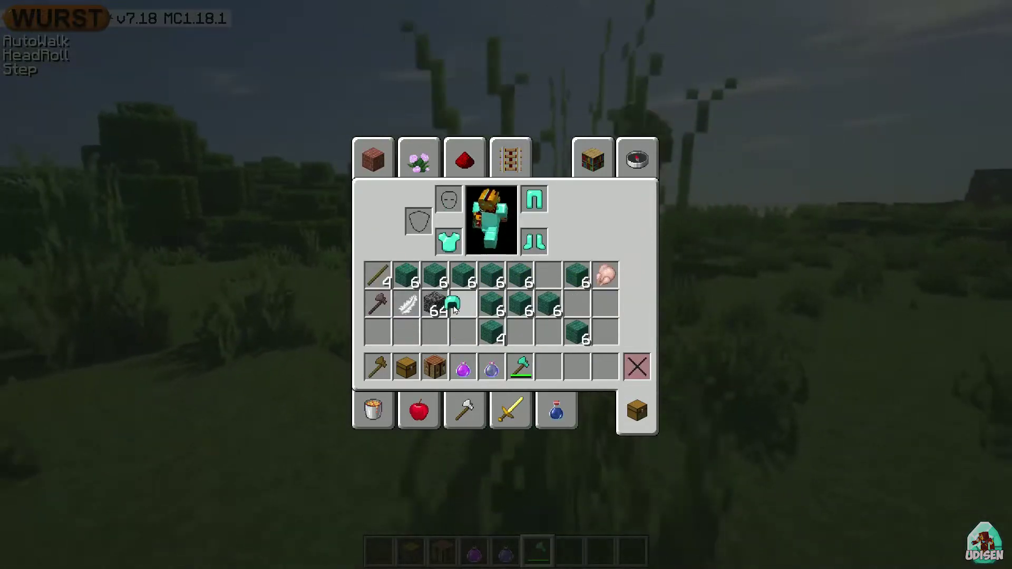
{"action": "left_click", "coordinate": [457, 311]}
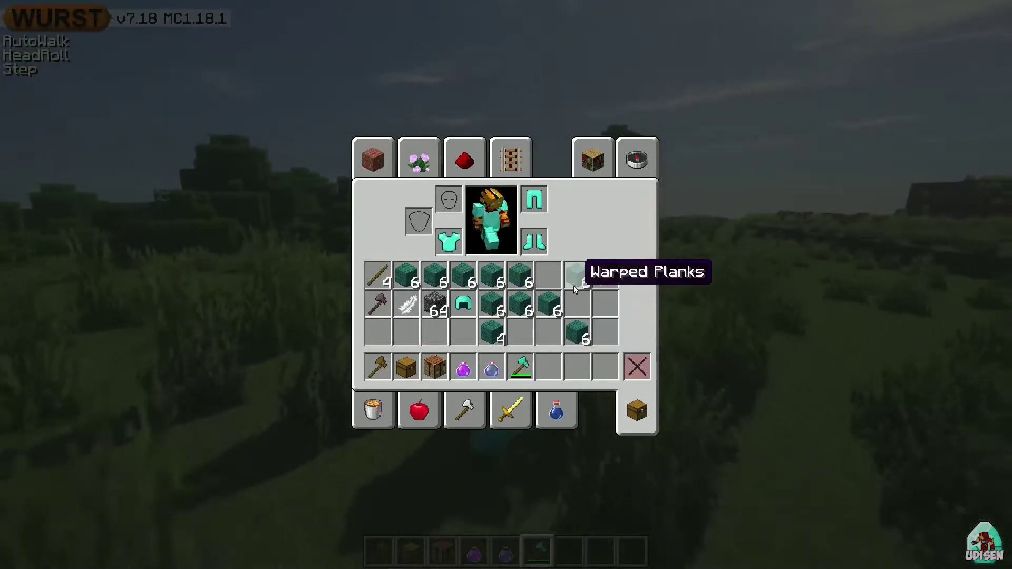
{"action": "key", "text": "e"}
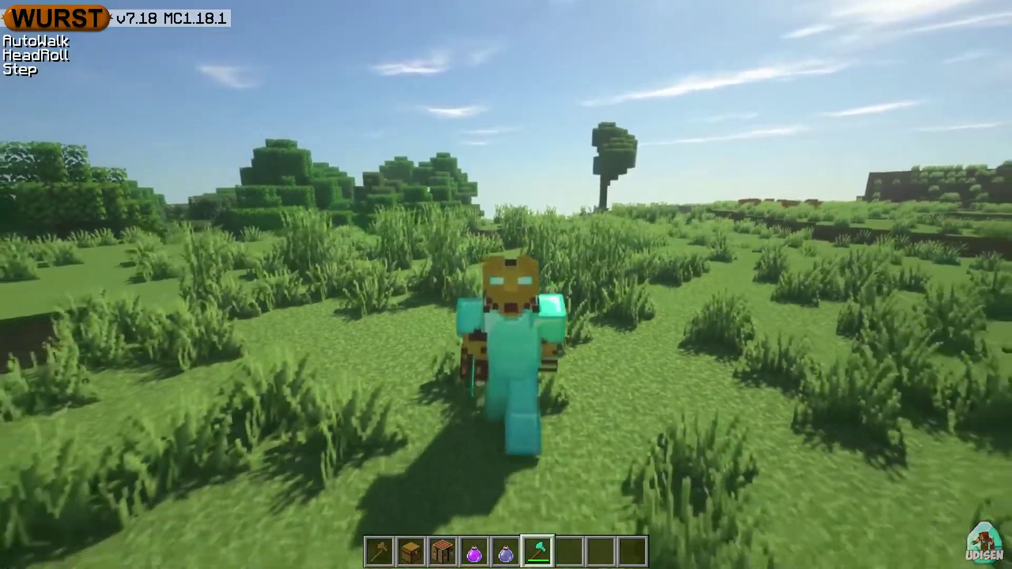
{"action": "key", "text": "period"}
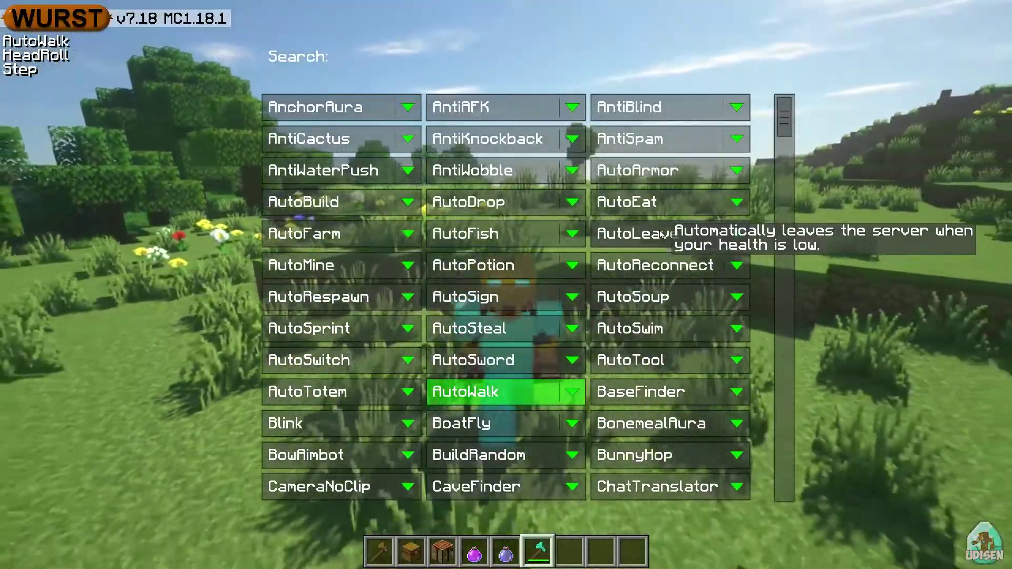
Enable the Jesus, NoFall and MobESP hacks, then return to the game.
{"action": "scroll", "coordinate": [663, 234], "scroll_direction": "down", "scroll_amount": 3}
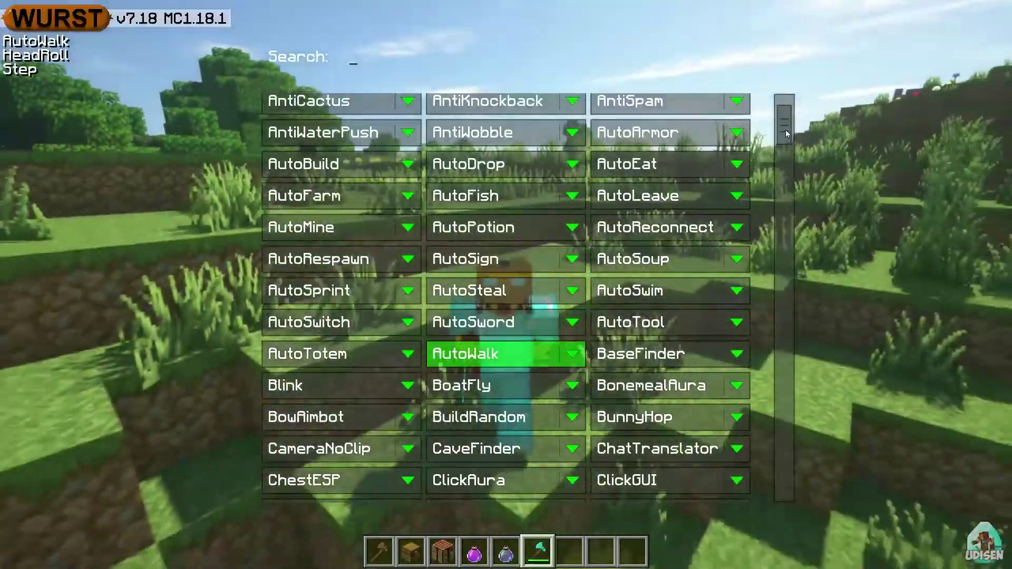
{"action": "left_click_drag", "start_coordinate": [778, 132], "coordinate": [779, 248]}
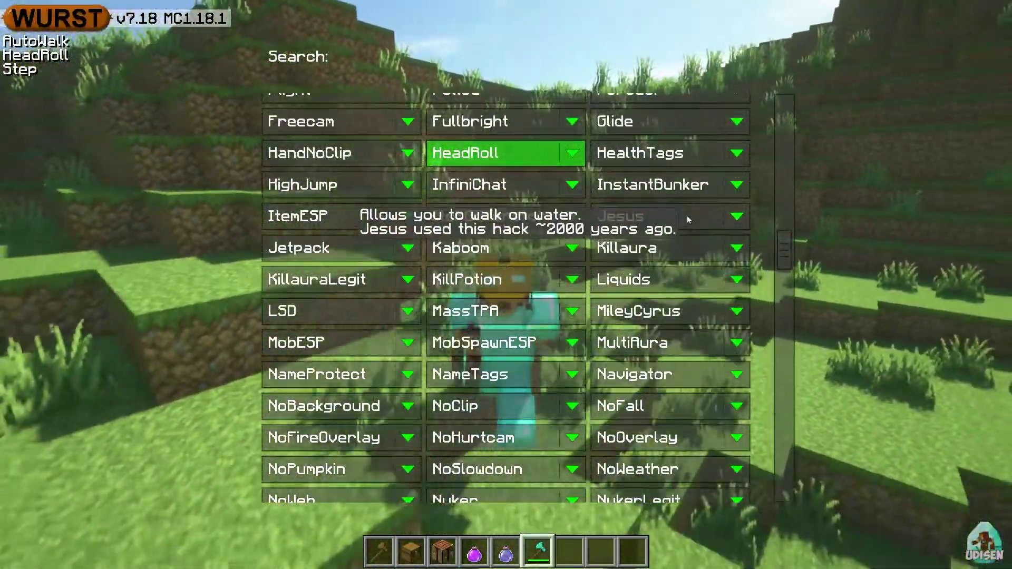
{"action": "left_click", "coordinate": [689, 218]}
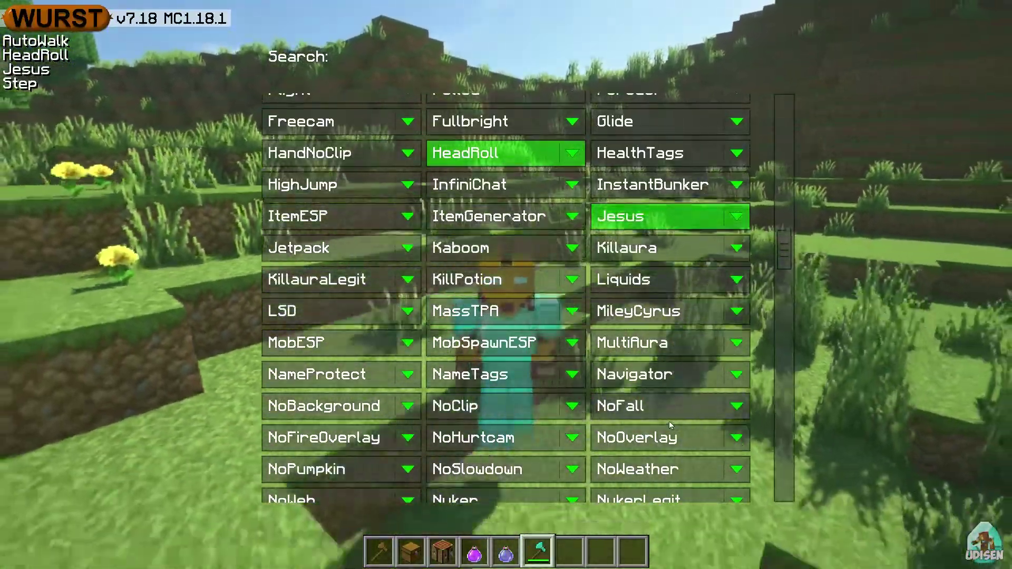
{"action": "left_click", "coordinate": [669, 407]}
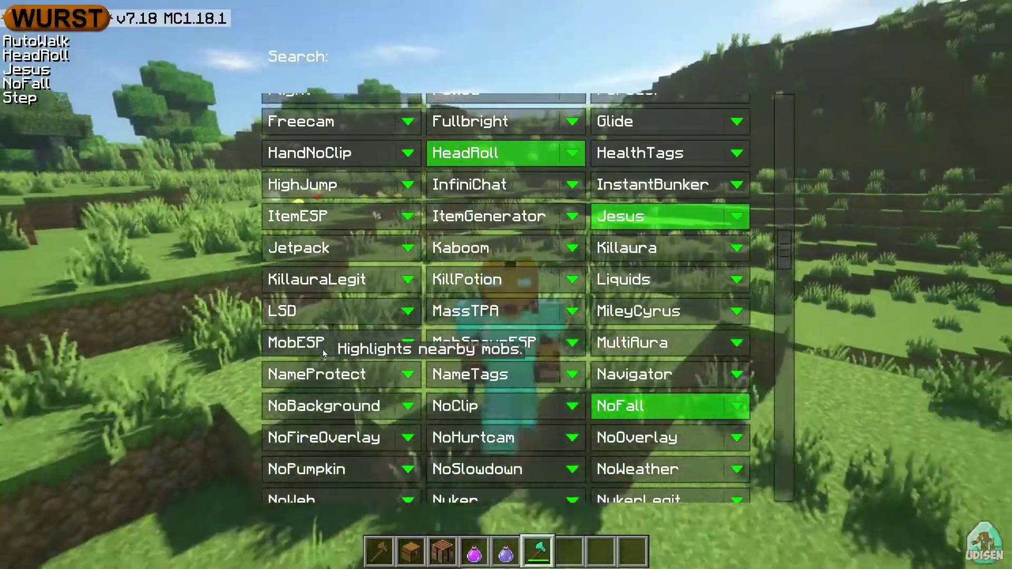
{"action": "left_click", "coordinate": [323, 349]}
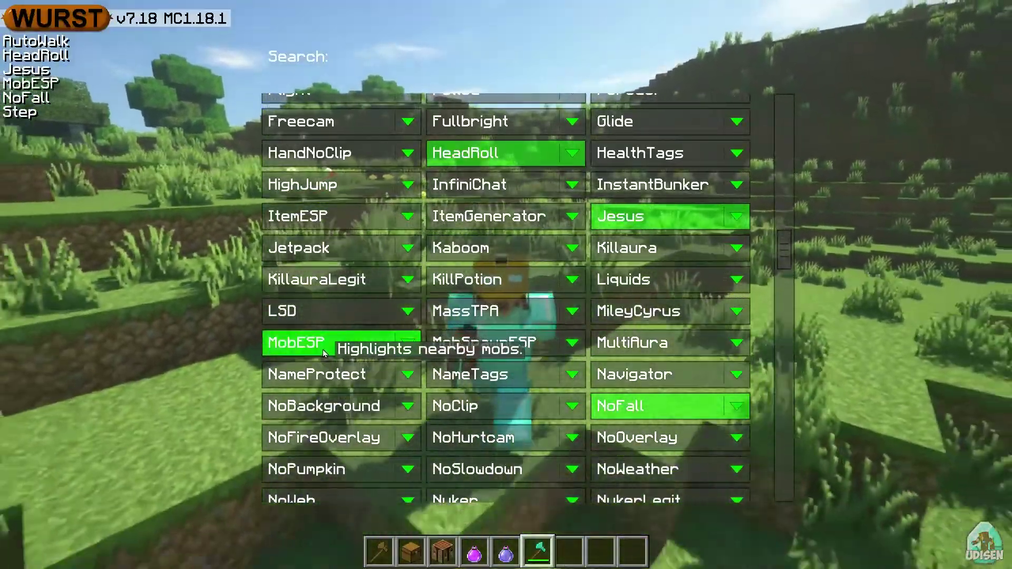
{"action": "key", "text": "Escape"}
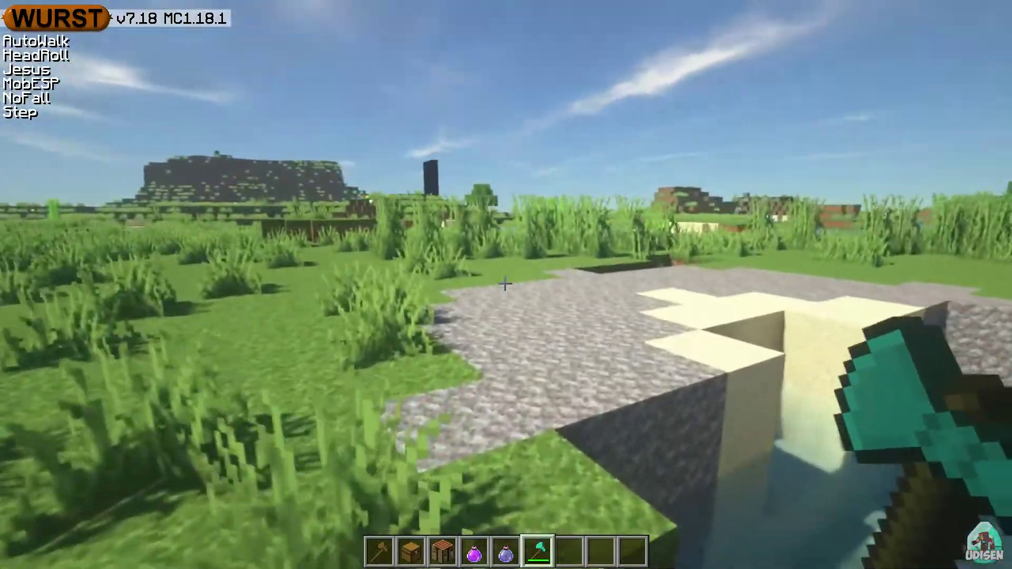
Switch to third-person view to watch the player walk across the water.
{"action": "key", "text": "F5"}
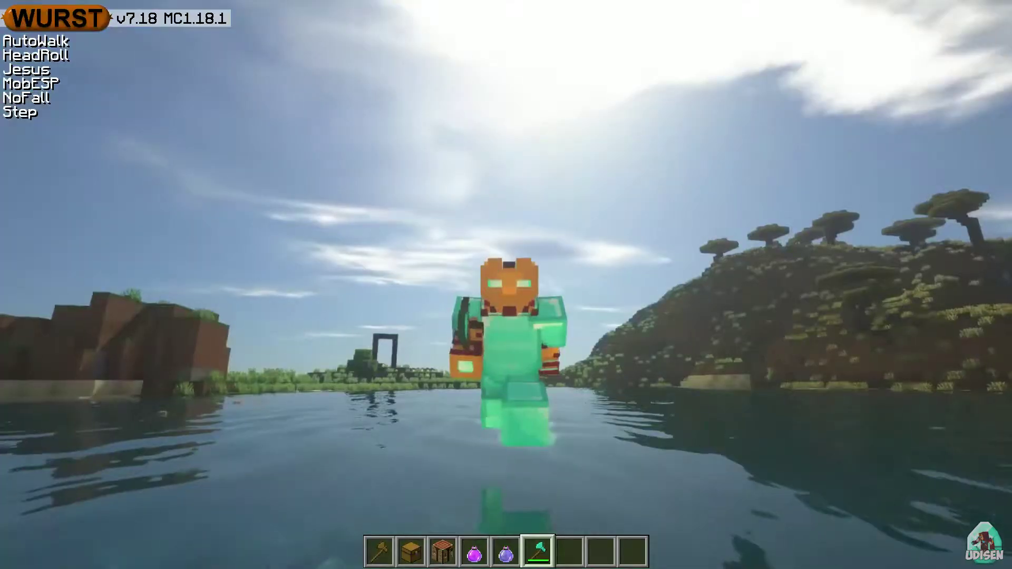
In AutoWalk's settings, add a Toggle AutoWalk keybind on the apostrophe key.
{"action": "key", "text": "F5"}
{"action": "key", "text": "e"}
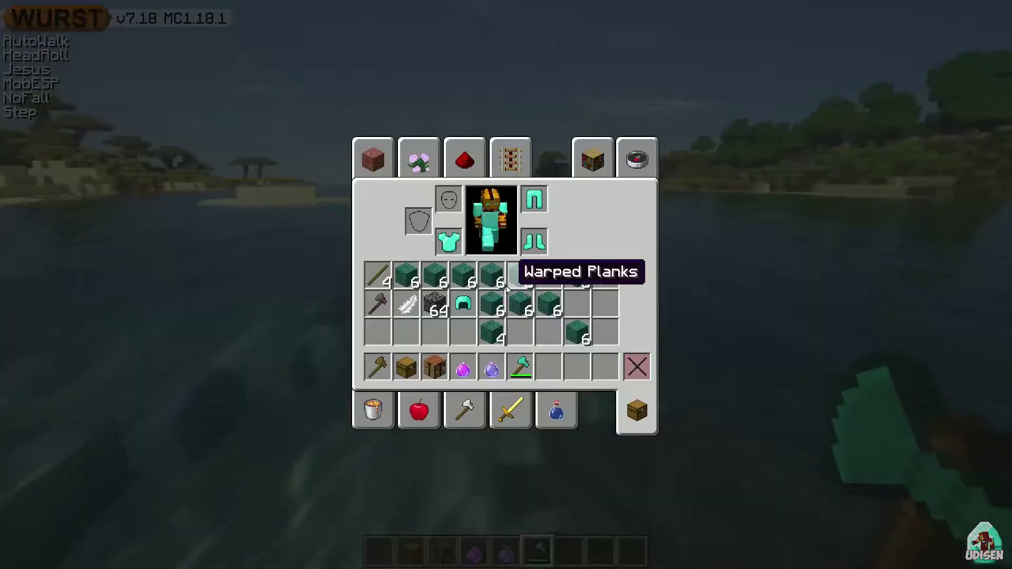
{"action": "key", "text": "e"}
{"action": "key", "text": "period"}
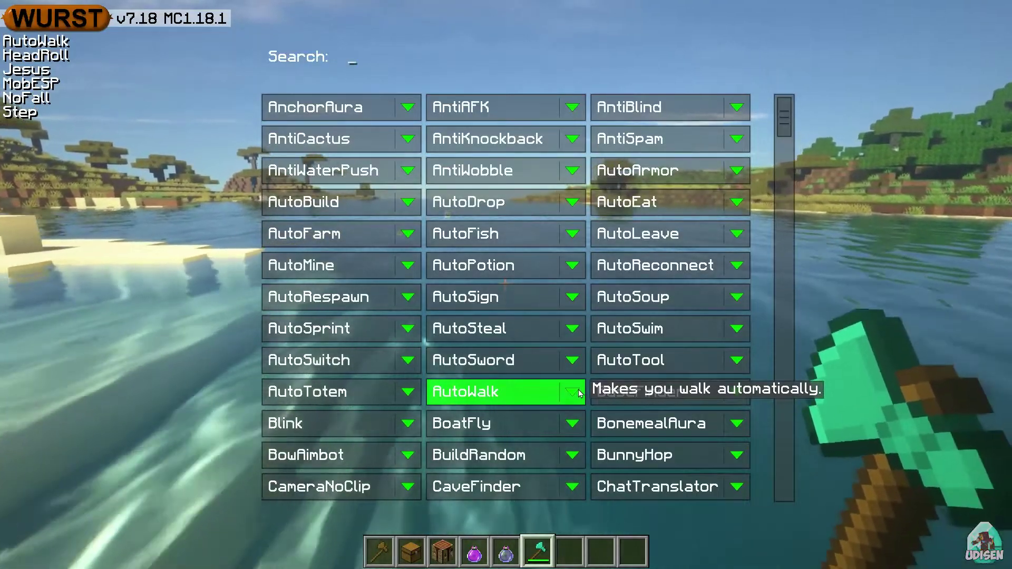
{"action": "left_click", "coordinate": [580, 393]}
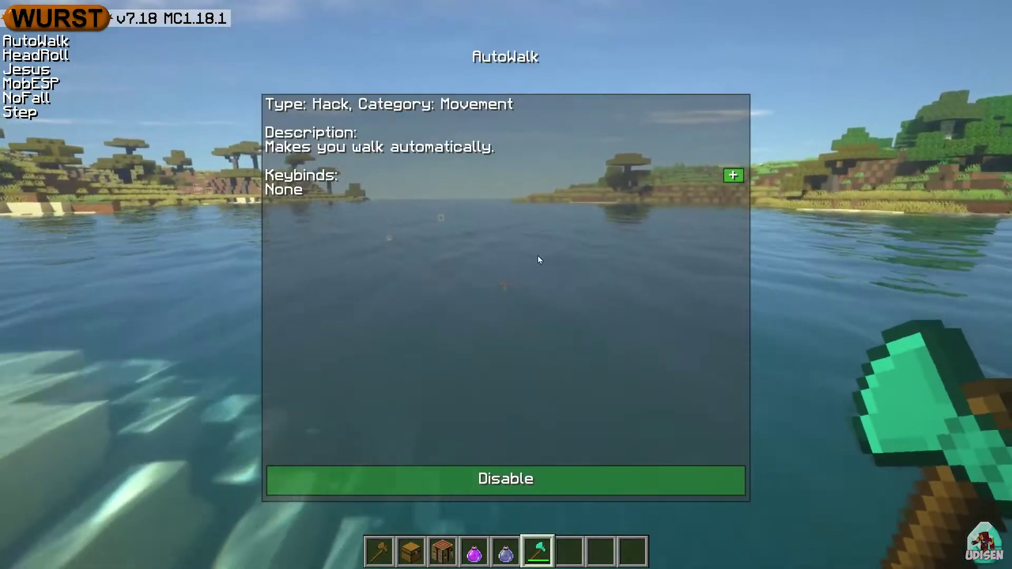
{"action": "left_click", "coordinate": [732, 176]}
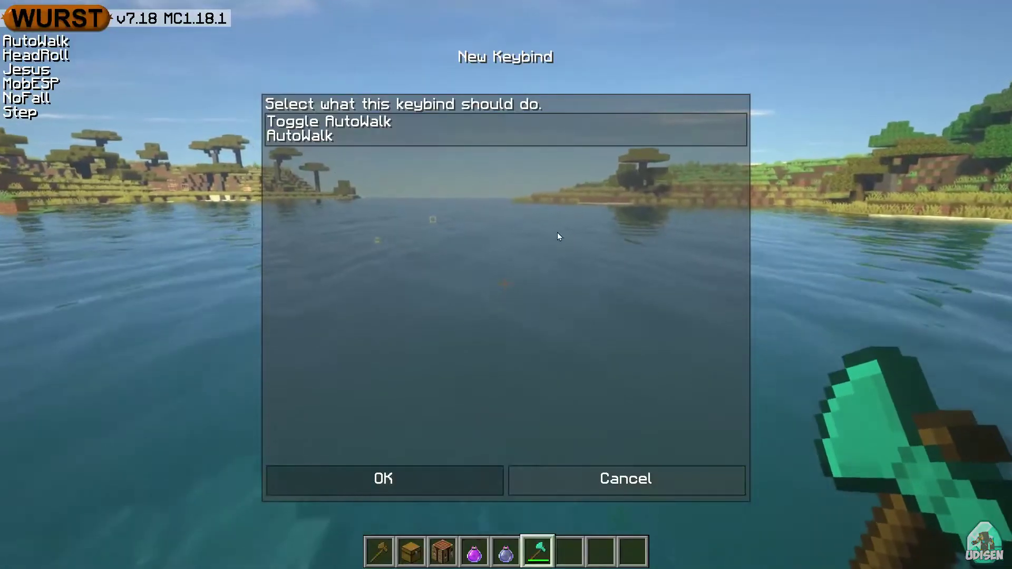
{"action": "left_click", "coordinate": [375, 128]}
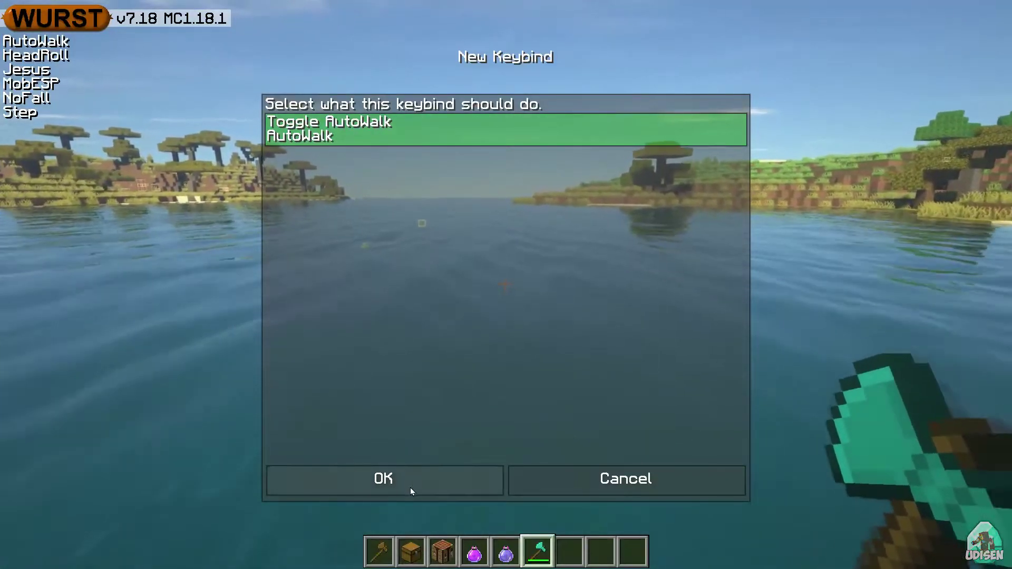
{"action": "left_click", "coordinate": [409, 490]}
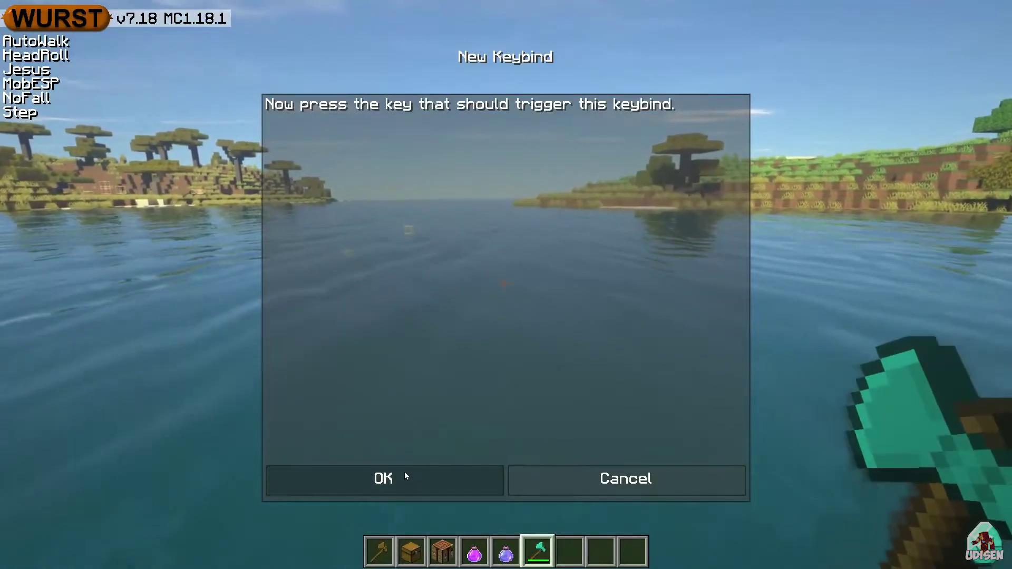
{"action": "key", "text": "apostrophe"}
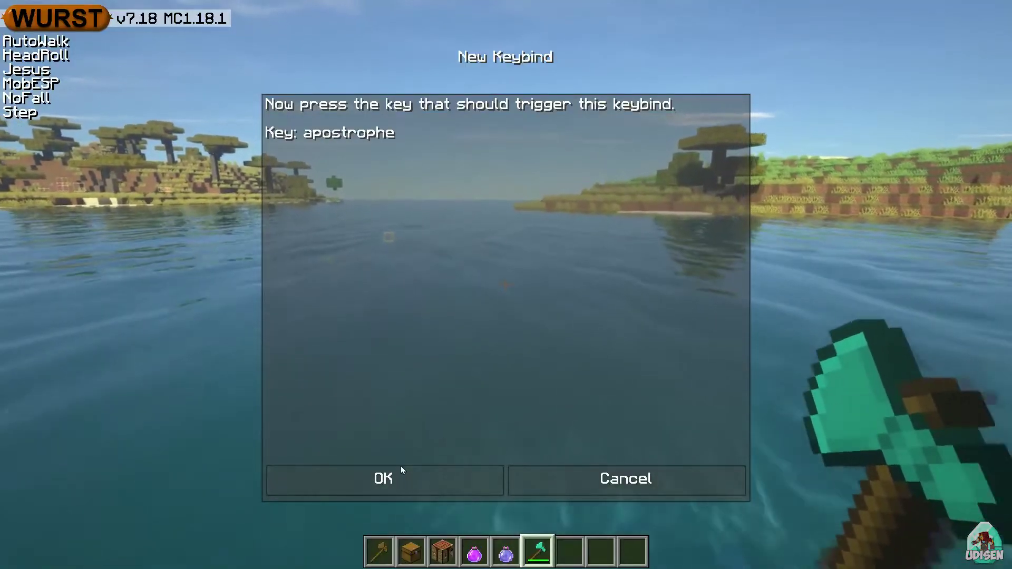
{"action": "left_click", "coordinate": [399, 477]}
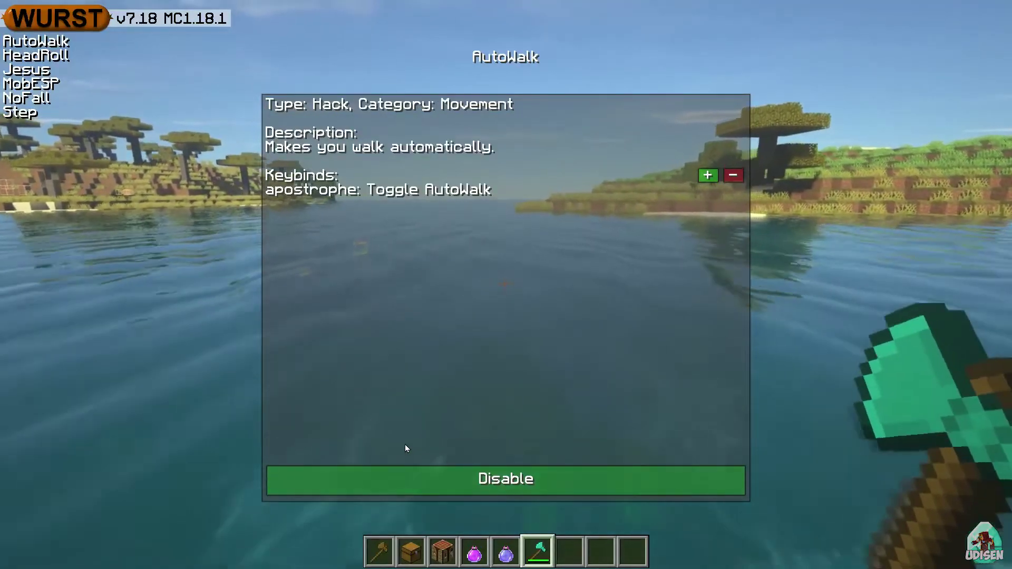
Back out to the game and switch the accidentally enabled SpeedNuker off again with semicolon.
{"action": "key", "text": "Escape"}
{"action": "type", "text": ";"}
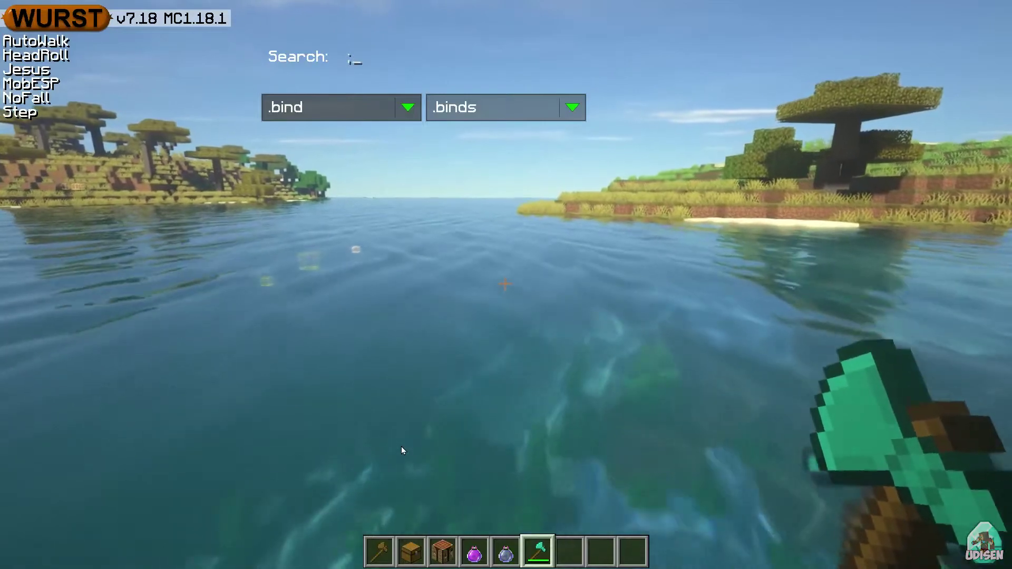
{"action": "key", "text": "Escape"}
{"action": "key", "text": "semicolon"}
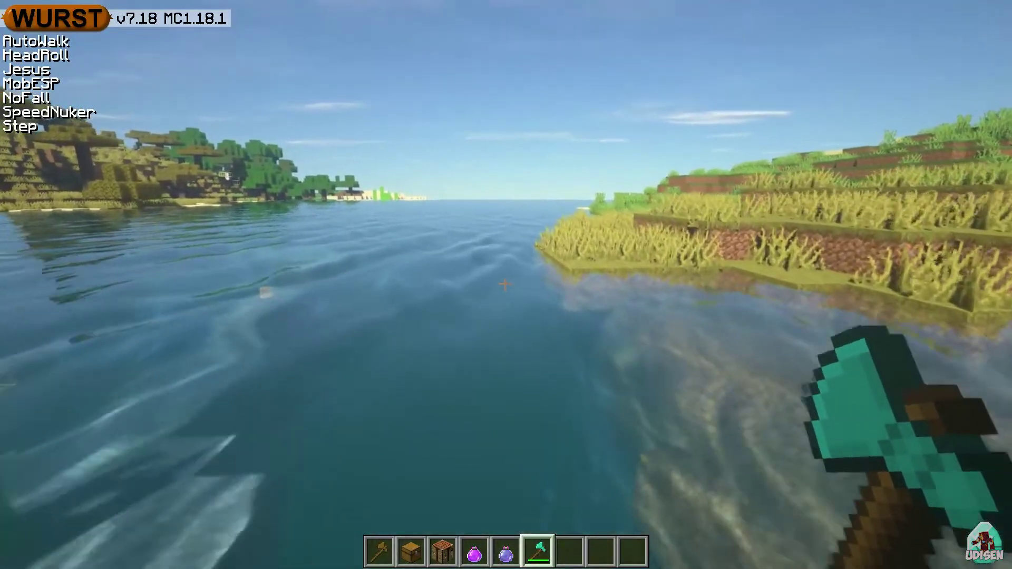
{"action": "key", "text": "semicolon"}
{"action": "key", "text": "period"}
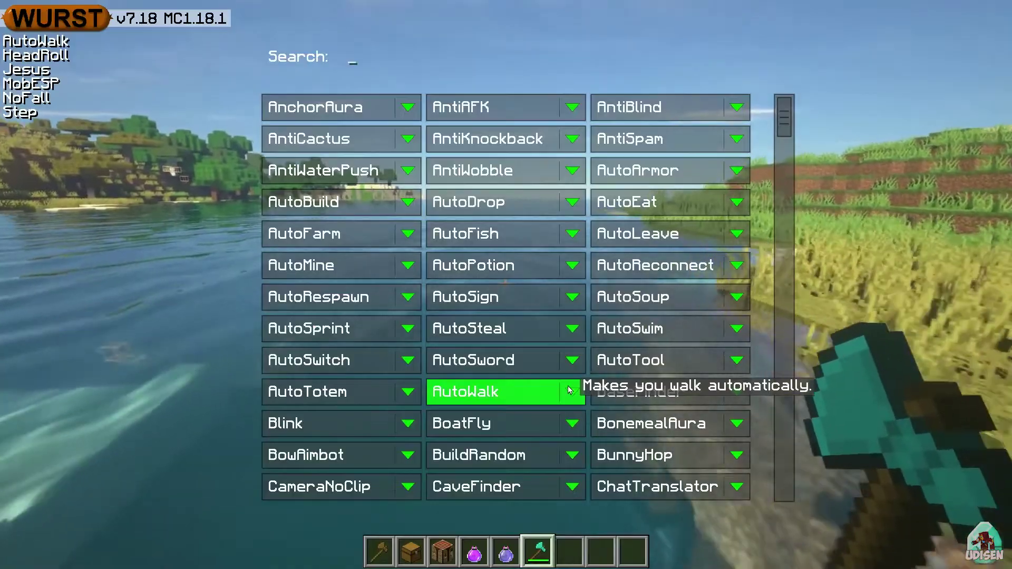
Remove AutoWalk's apostrophe keybind and add a Toggle AutoWalk keybind on backslash.
{"action": "left_click", "coordinate": [571, 393]}
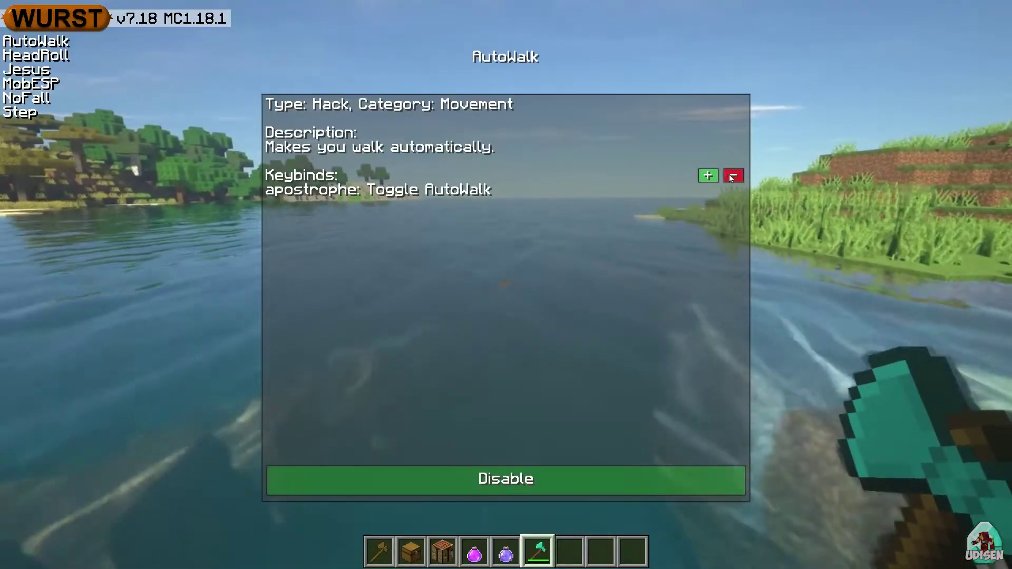
{"action": "left_click", "coordinate": [732, 176]}
{"action": "left_click", "coordinate": [384, 464]}
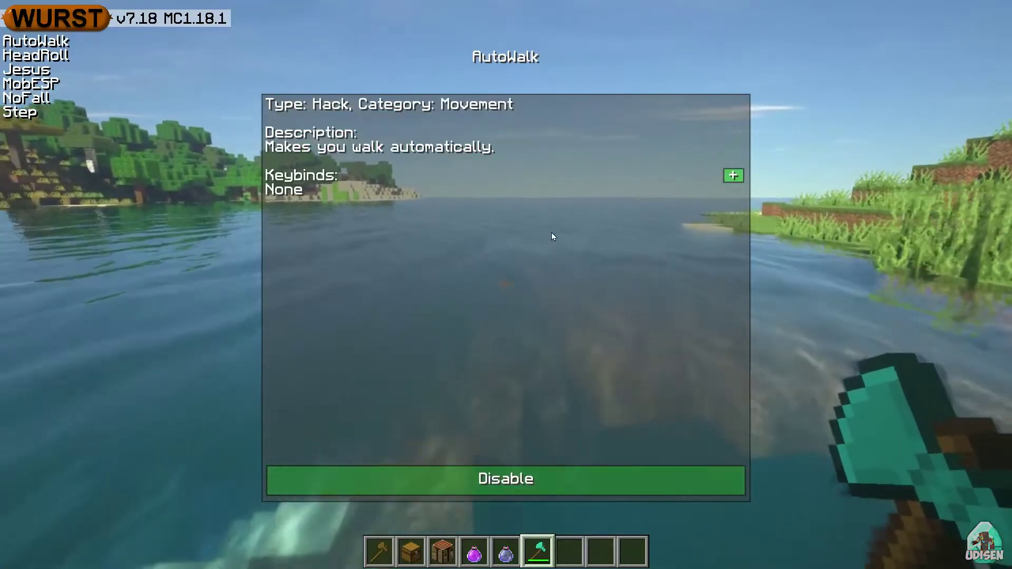
{"action": "left_click", "coordinate": [732, 176]}
{"action": "left_click", "coordinate": [382, 139]}
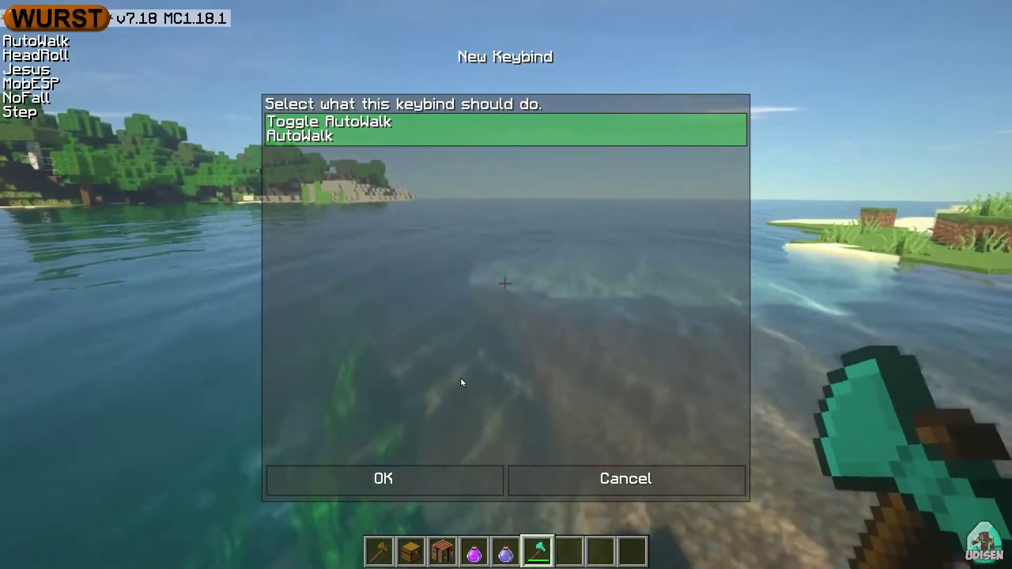
{"action": "key", "text": "Return"}
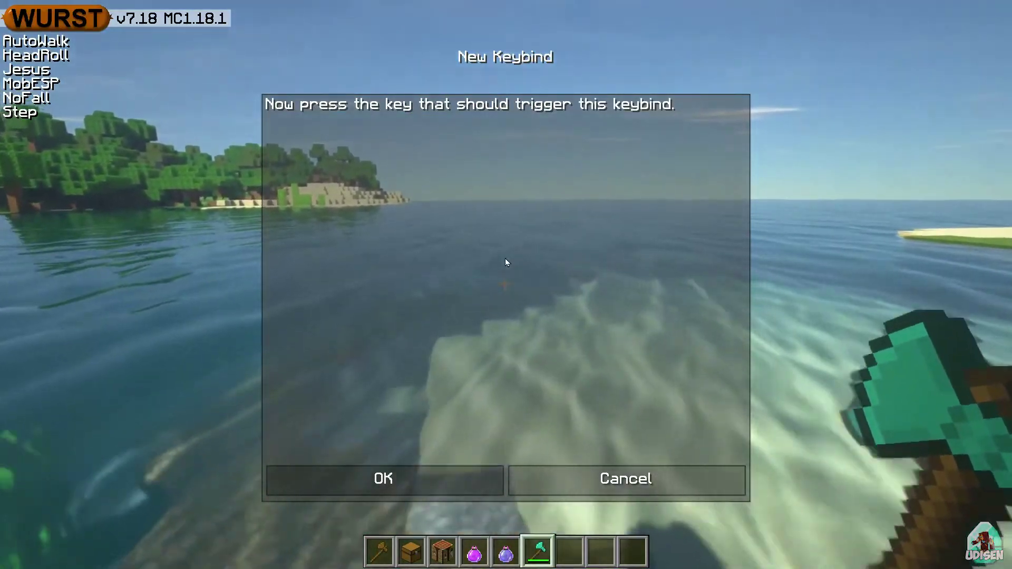
{"action": "key", "text": "backslash"}
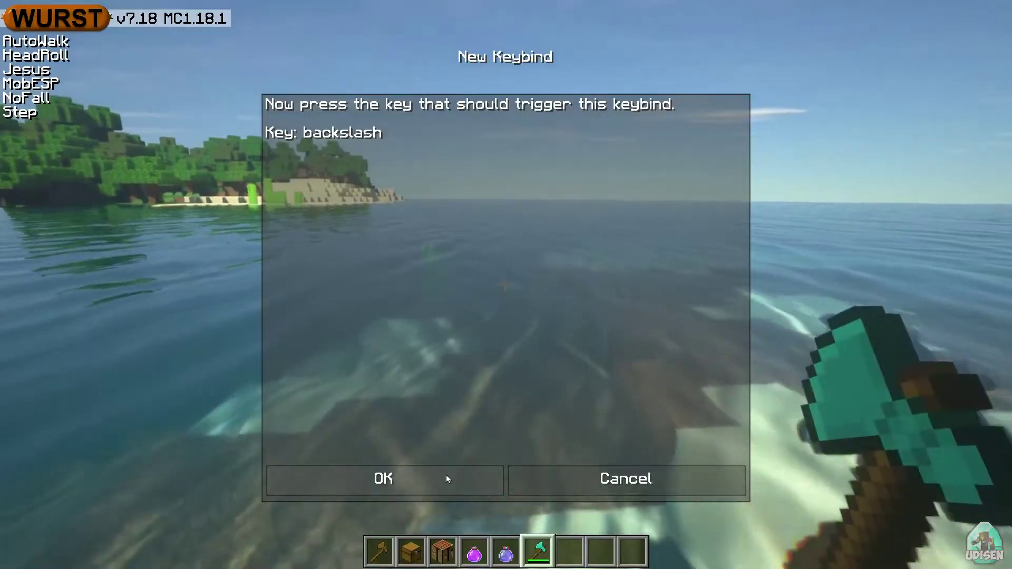
{"action": "left_click", "coordinate": [448, 478]}
Return to the game and test backslash by toggling AutoWalk off and back on.
{"action": "key", "text": "Escape"}
{"action": "key", "text": "Escape"}
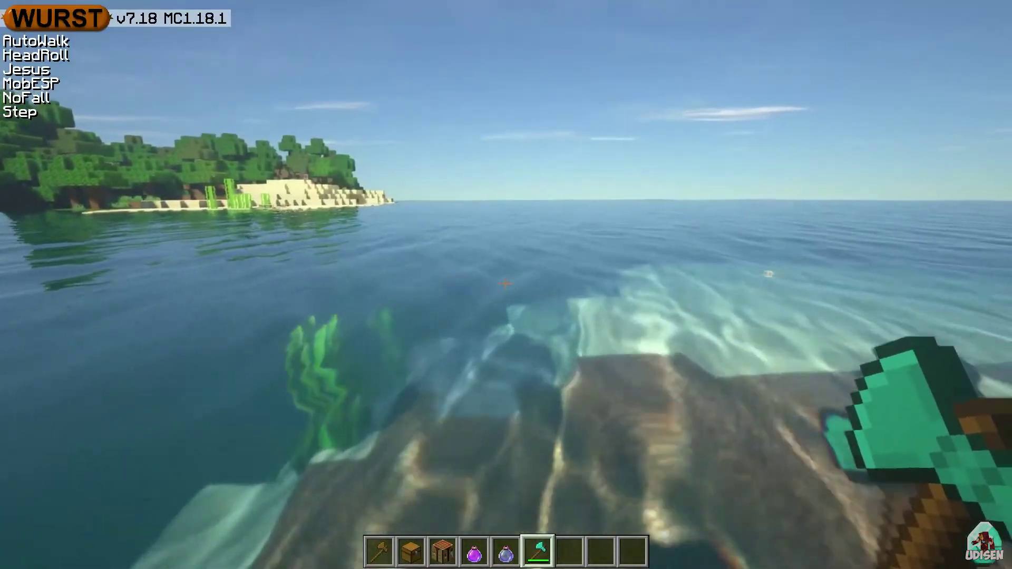
{"action": "key", "text": "backslash"}
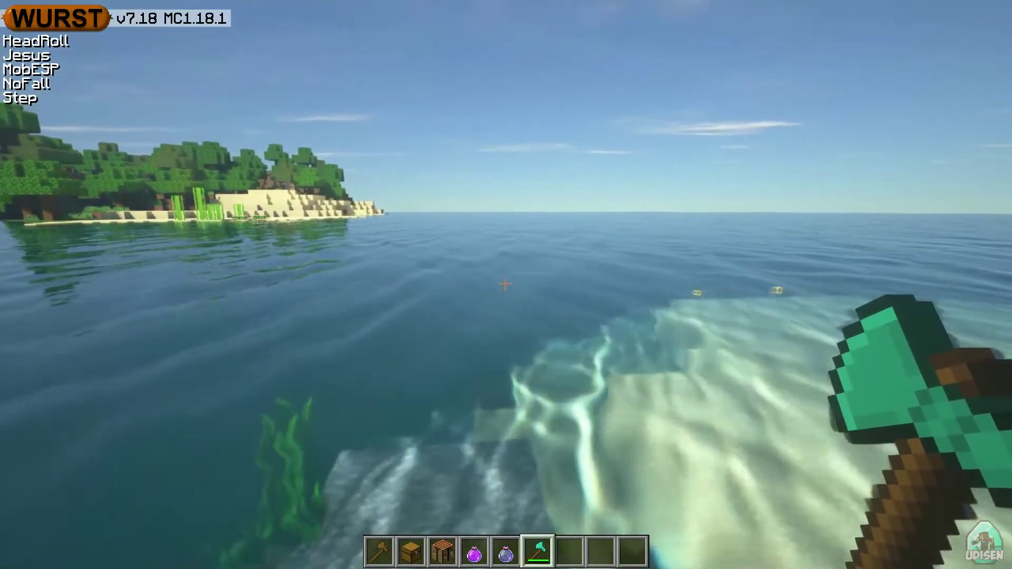
{"action": "key", "text": "backslash"}
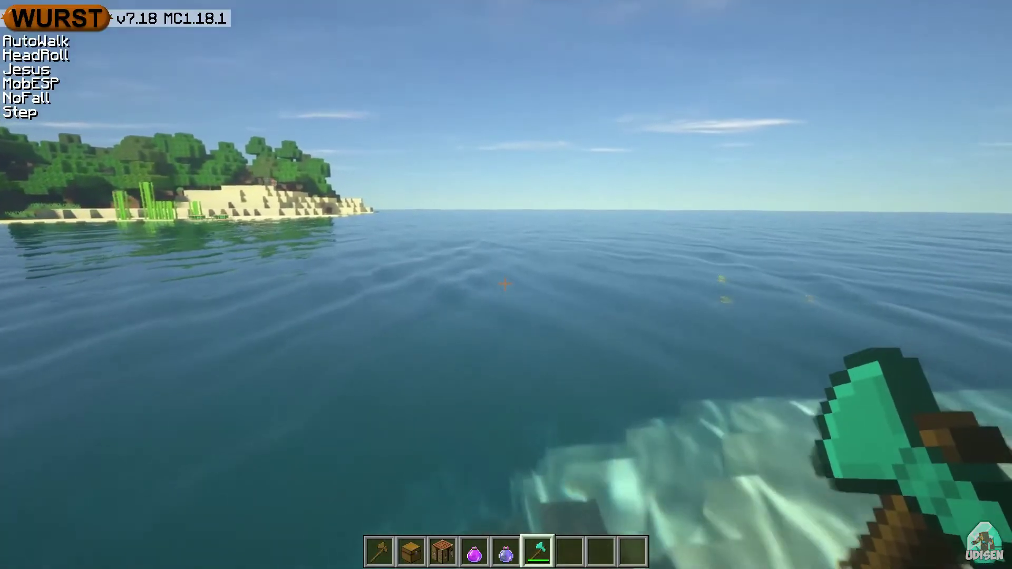